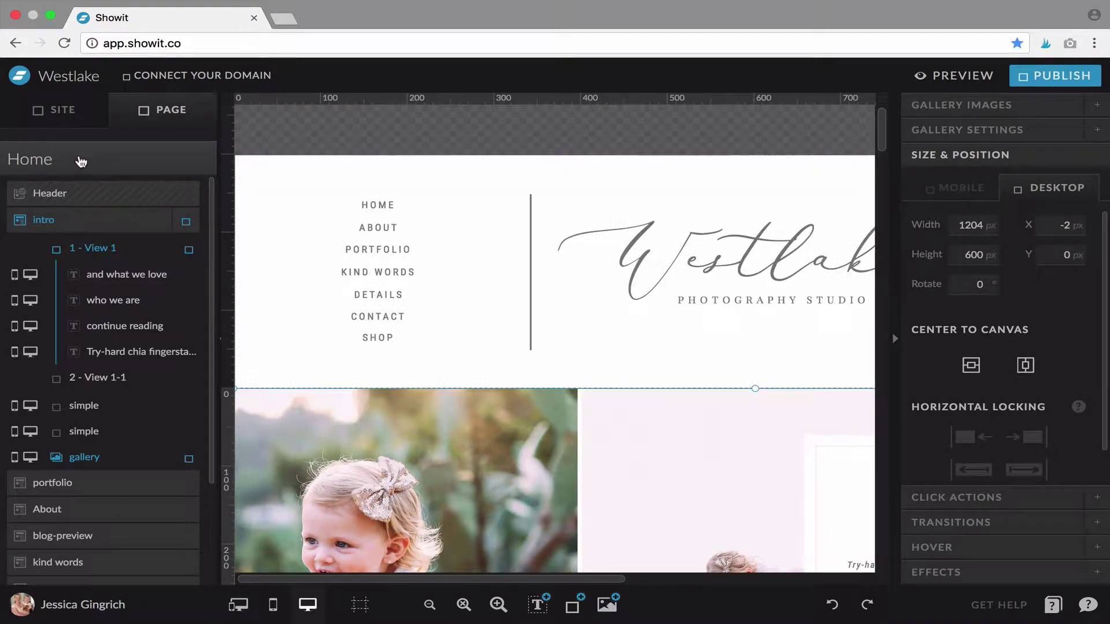
Open the site's Design Settings to view the 8-colour palette and type style previews
click(67, 120)
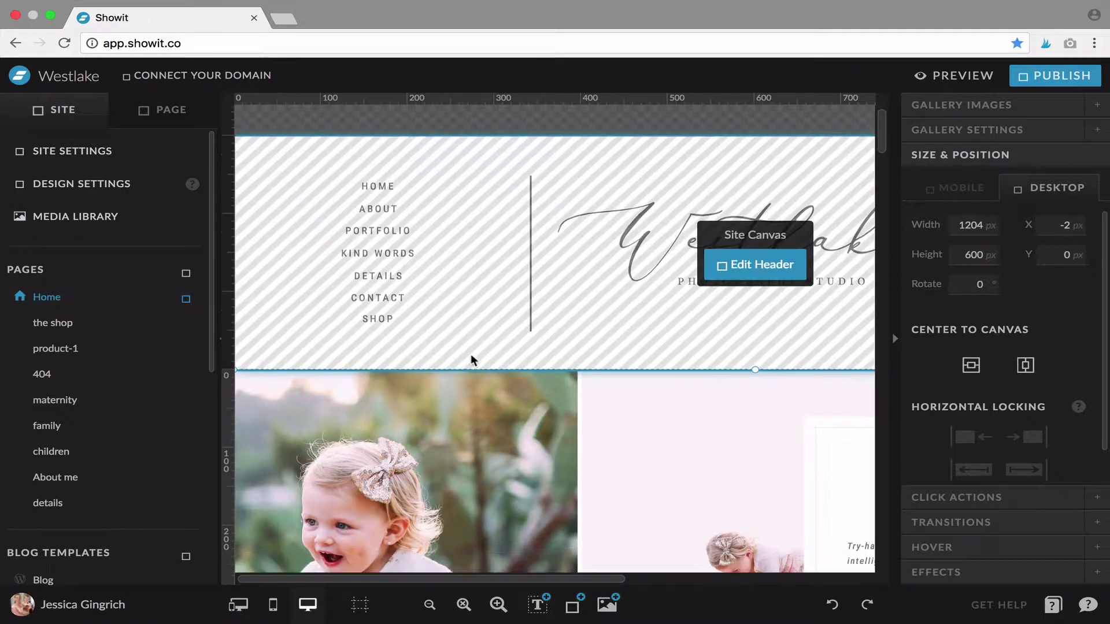
scroll(471, 354, down, 8)
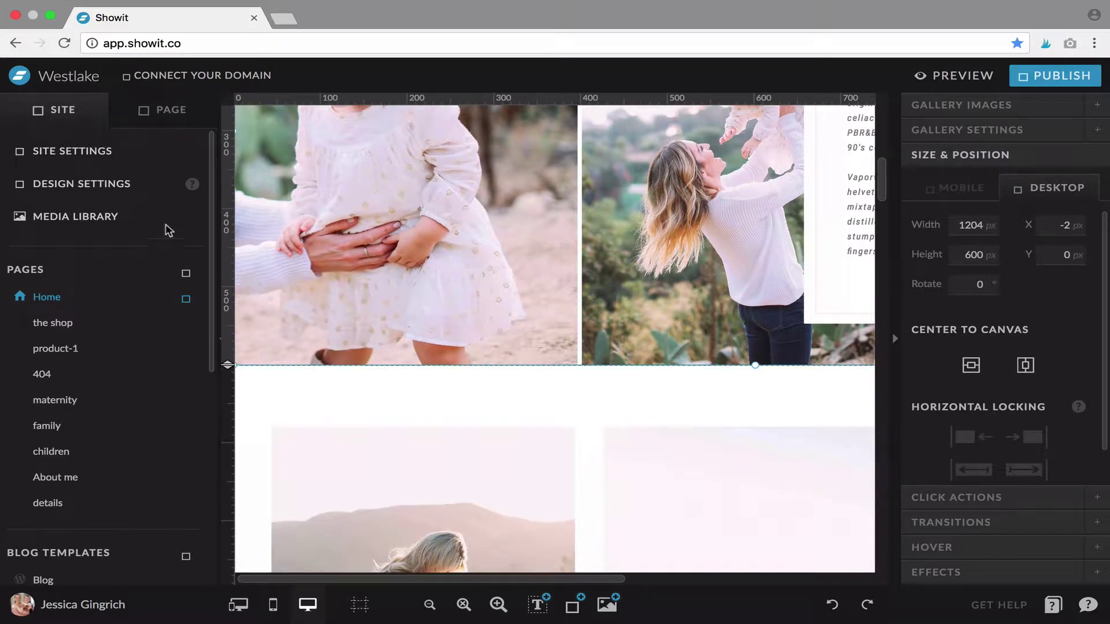
click(110, 196)
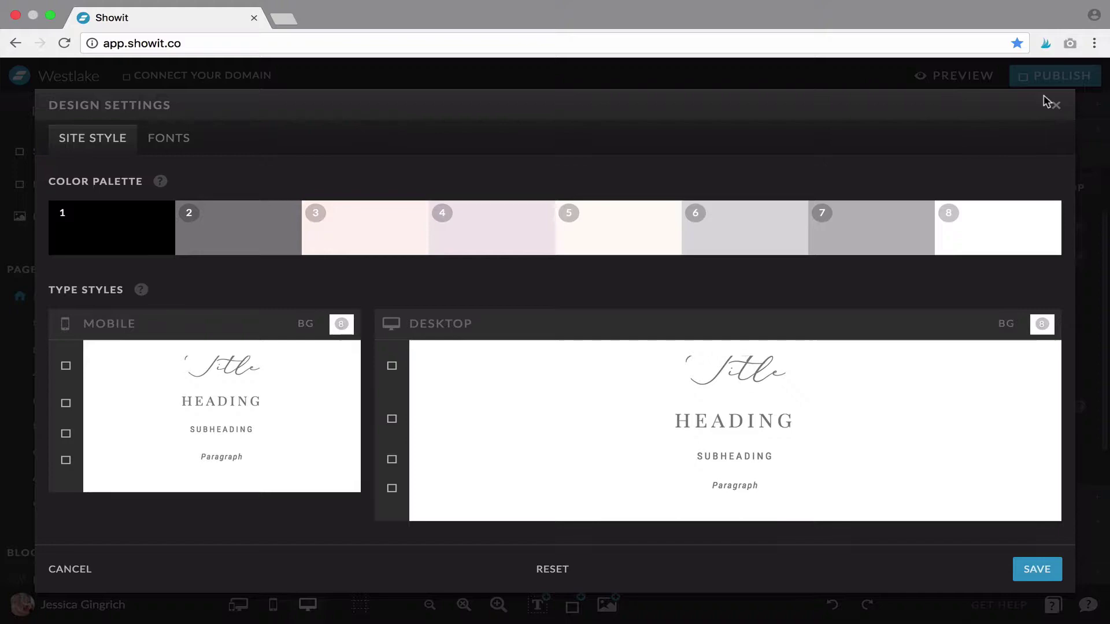
click(1057, 106)
click(113, 181)
Close Design Settings and select the pink MATERNITY label box in the Maternity/Families section
click(1057, 106)
scroll(775, 416, down, 10)
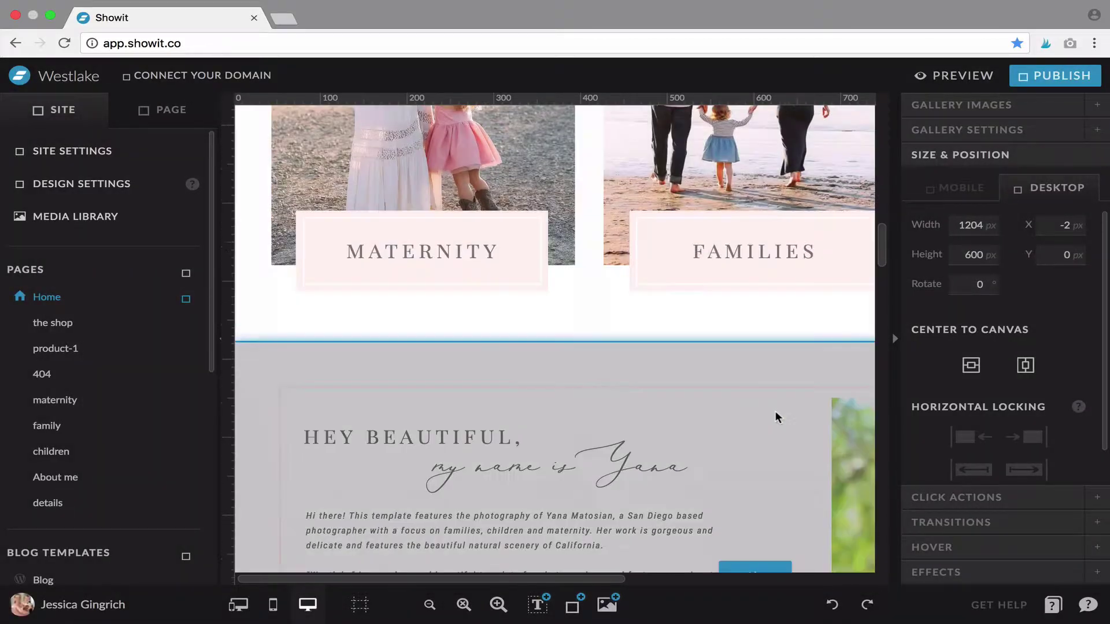
click(512, 270)
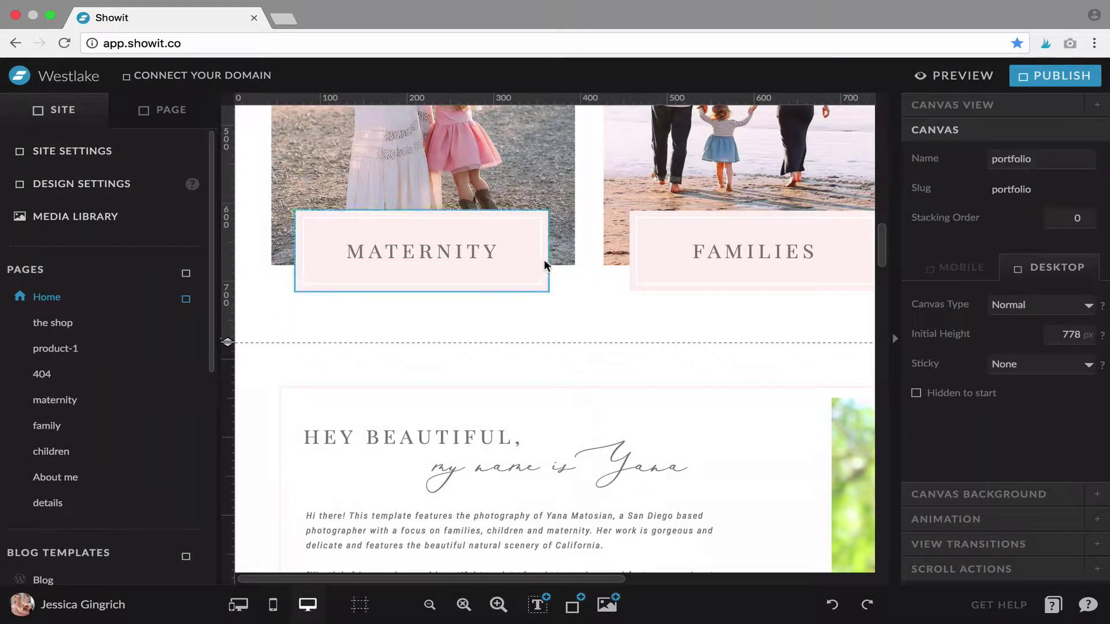
click(546, 266)
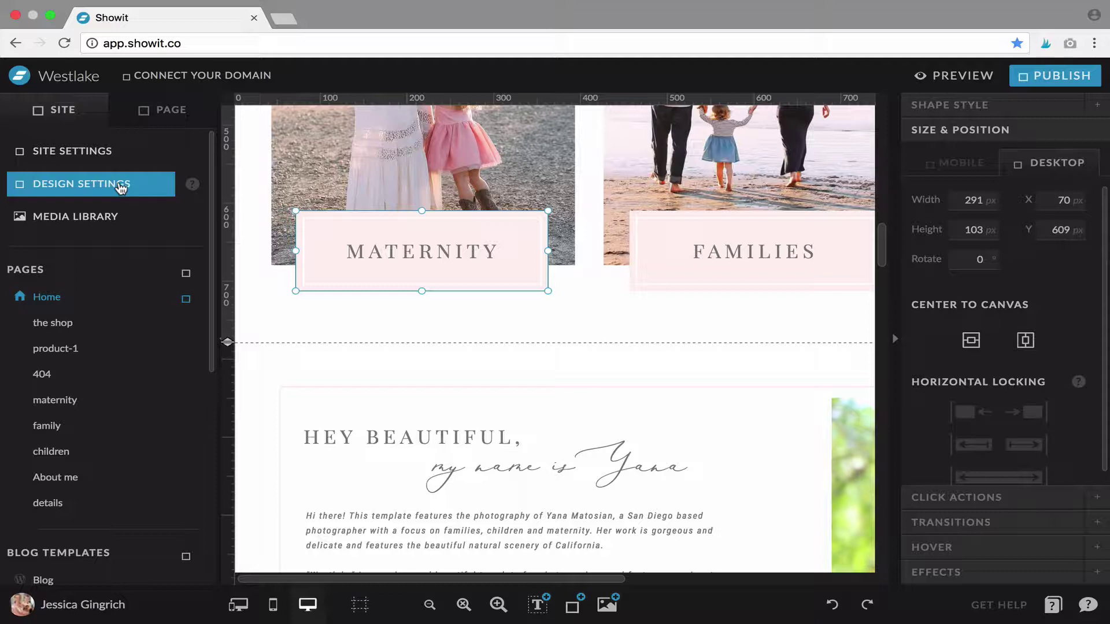
In Design Settings, change palette colour 3 from blush pink to light cyan #dafafb
click(121, 187)
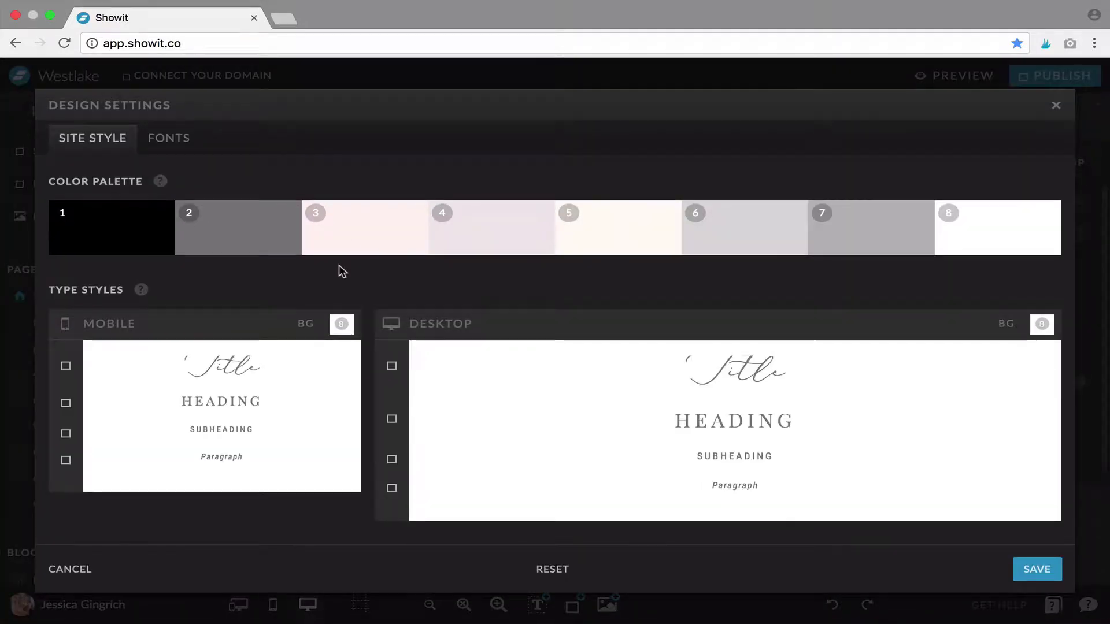
click(371, 233)
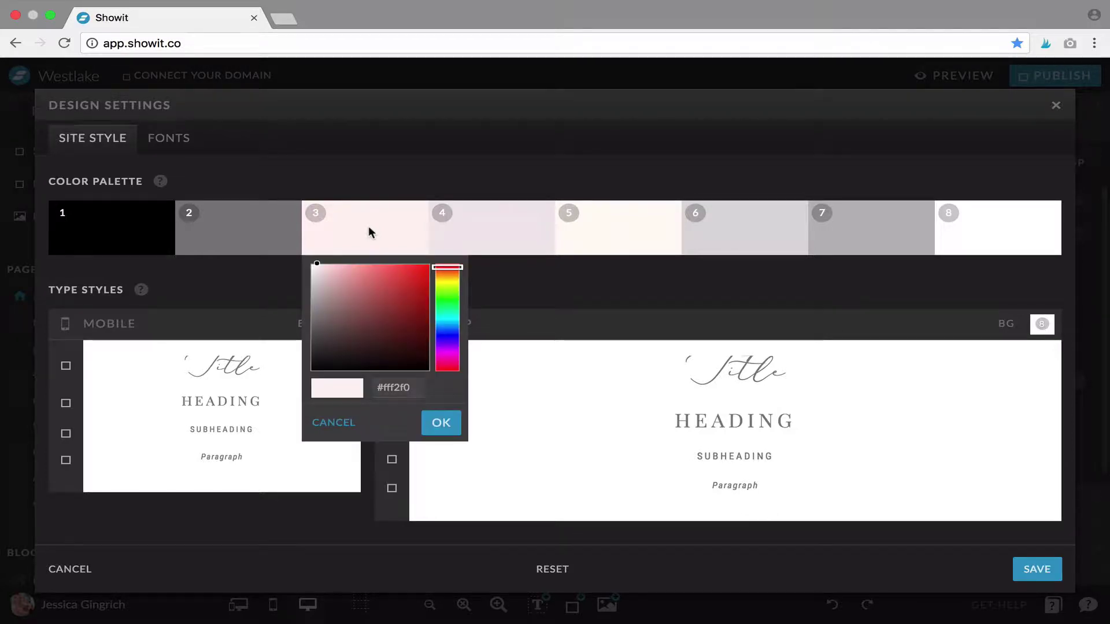
click(460, 321)
drag(331, 283, 326, 265)
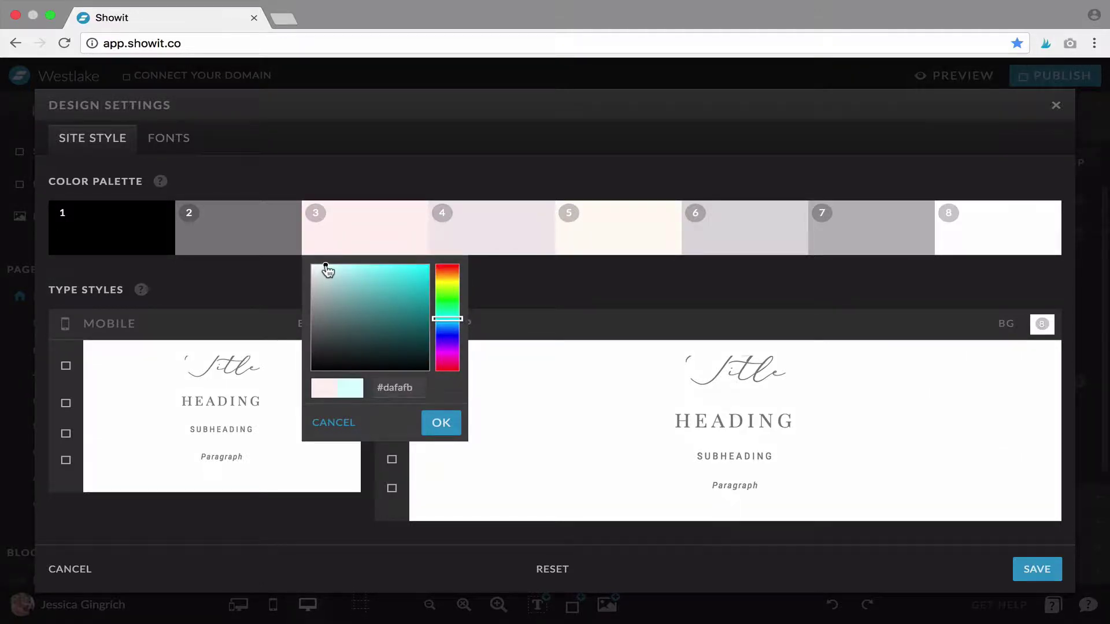
click(400, 391)
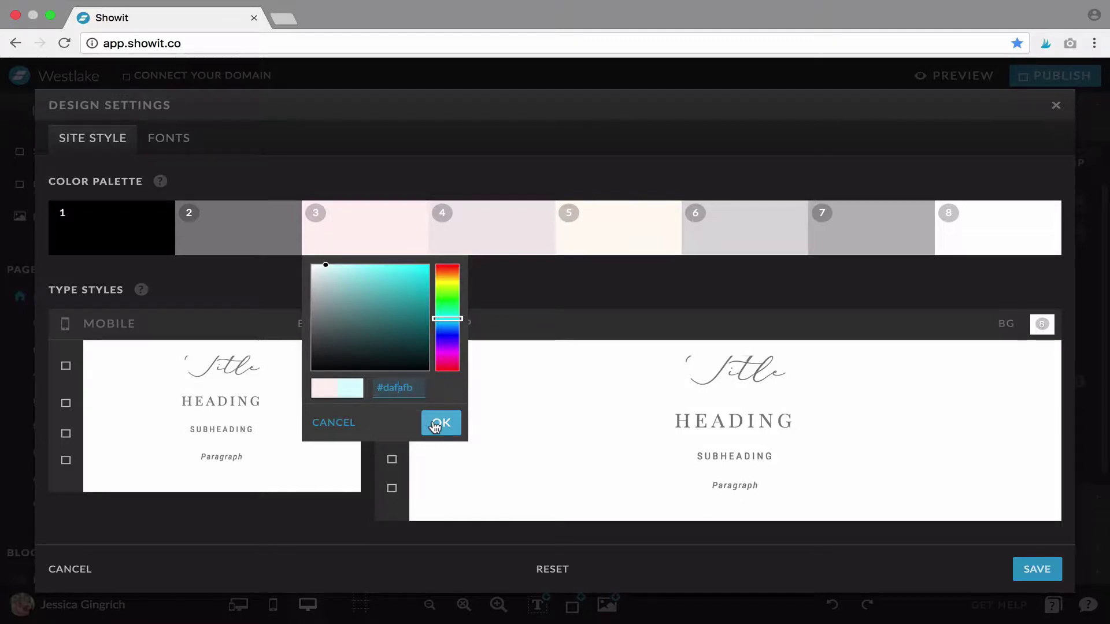
click(435, 425)
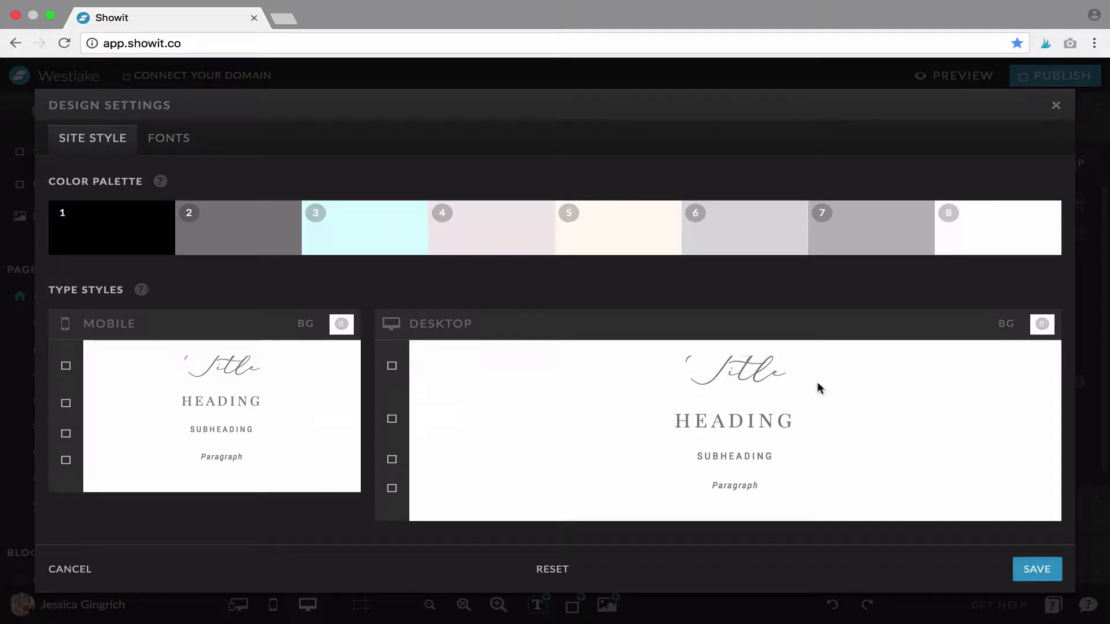
Save the palette change, check the label boxes on the canvas, and reopen Design Settings
click(1031, 567)
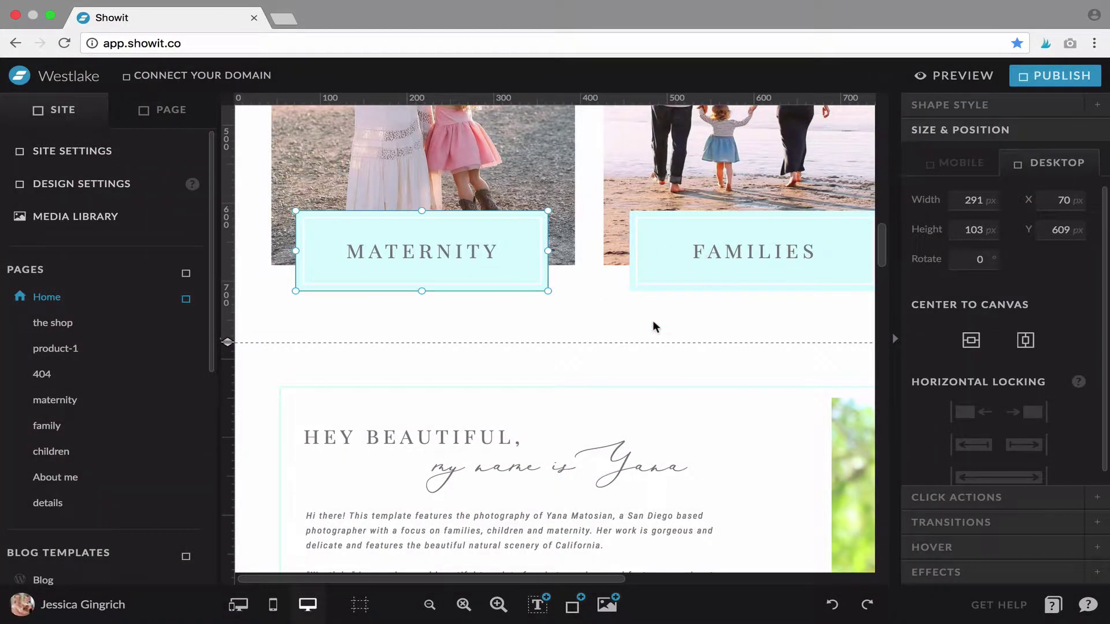
scroll(656, 327, down, 6)
scroll(655, 327, up, 3)
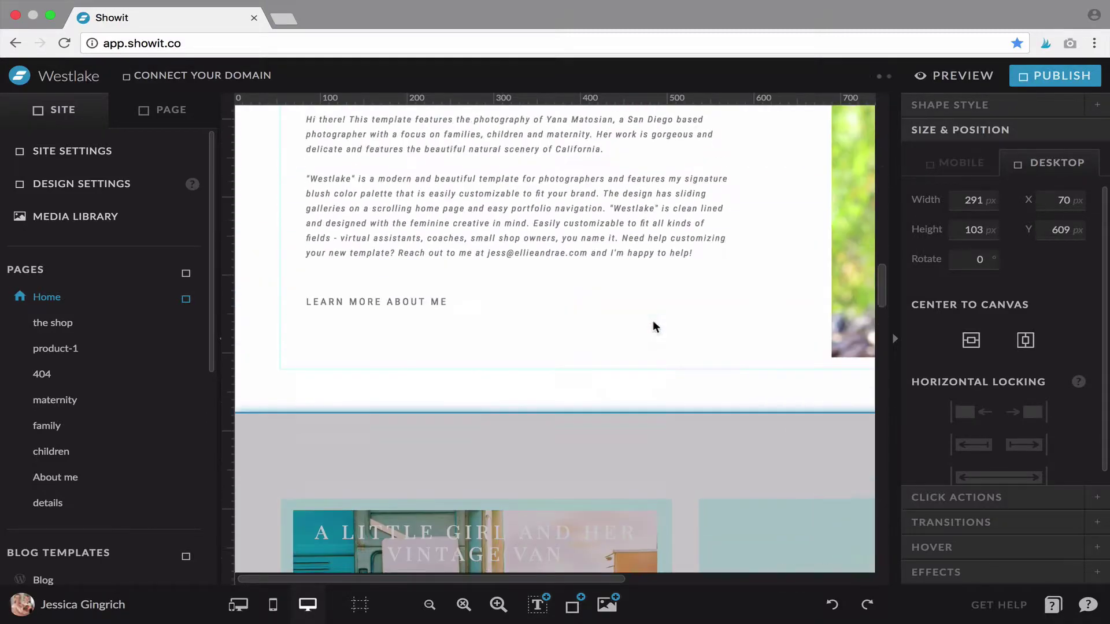
scroll(655, 327, up, 4)
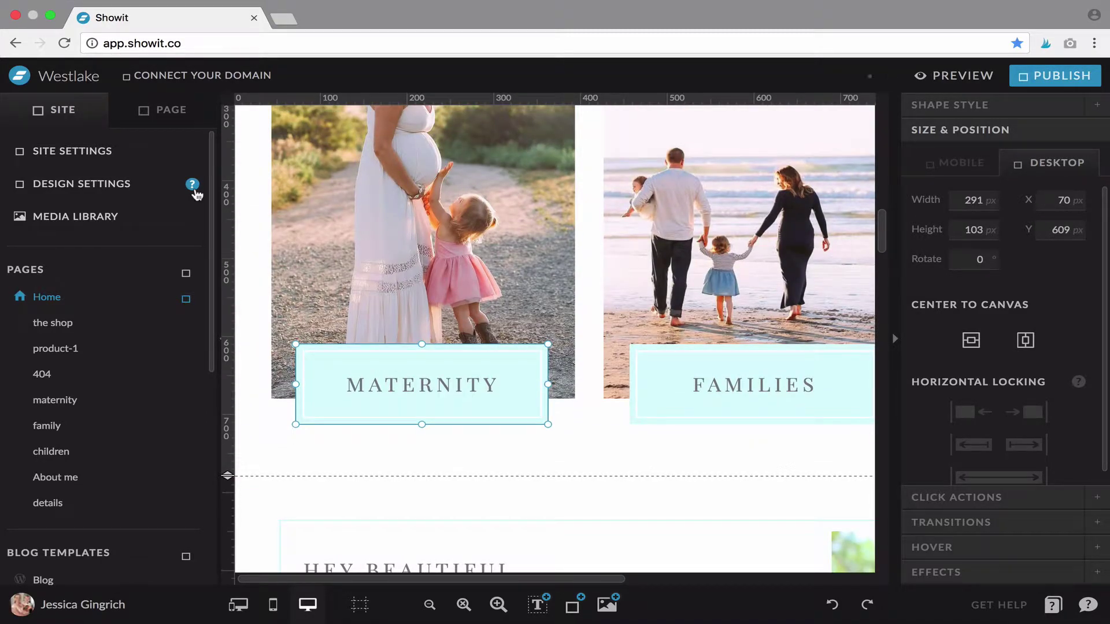
click(194, 192)
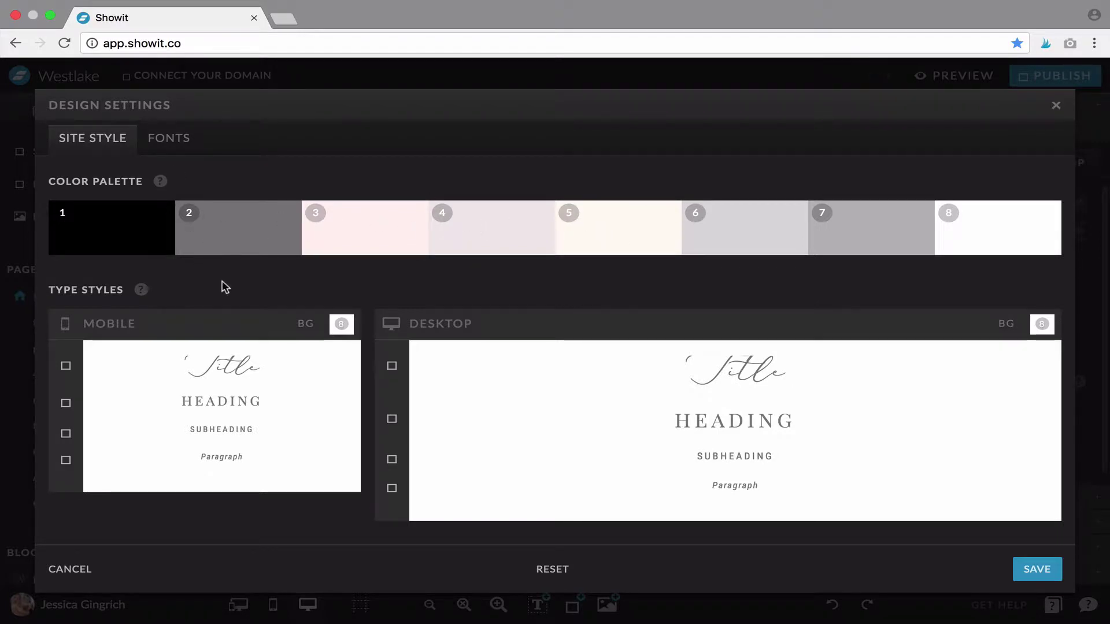
click(393, 367)
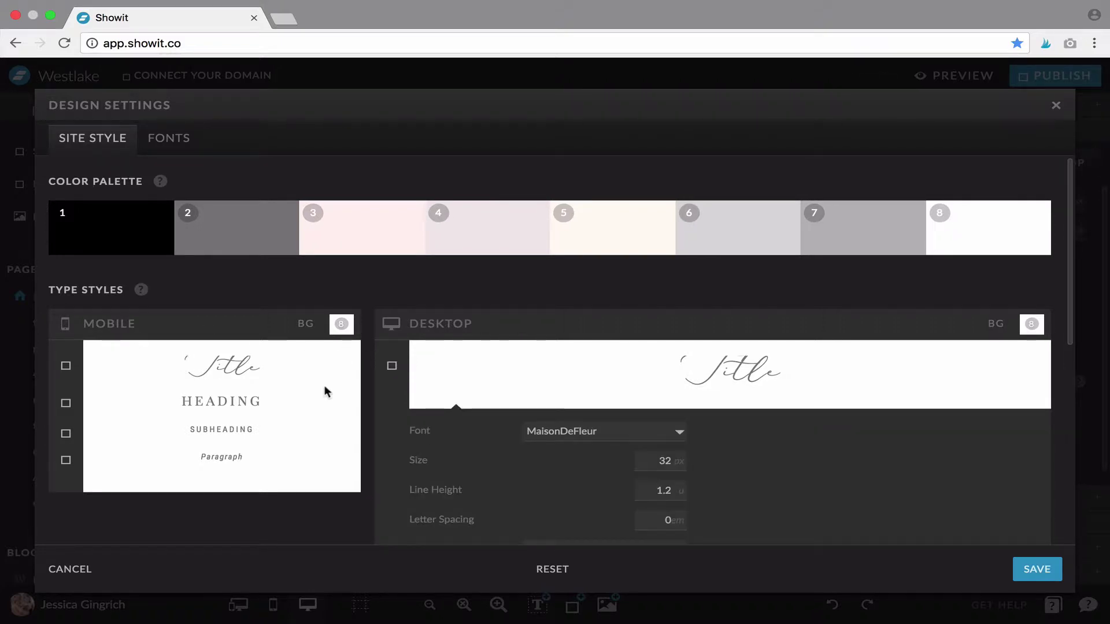
scroll(526, 413, down, 3)
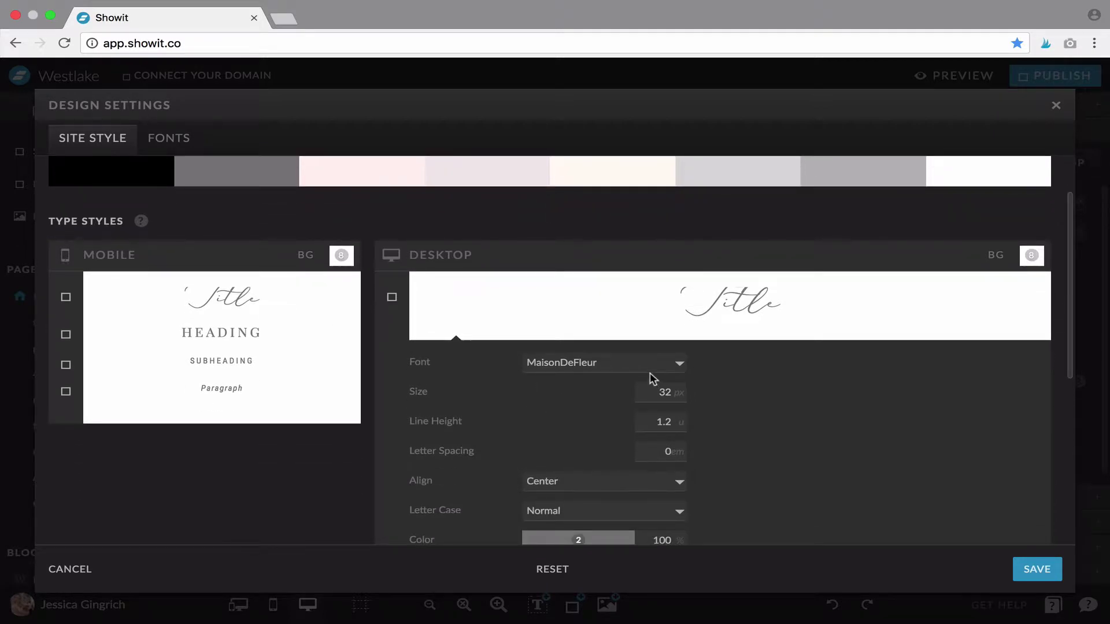
click(393, 299)
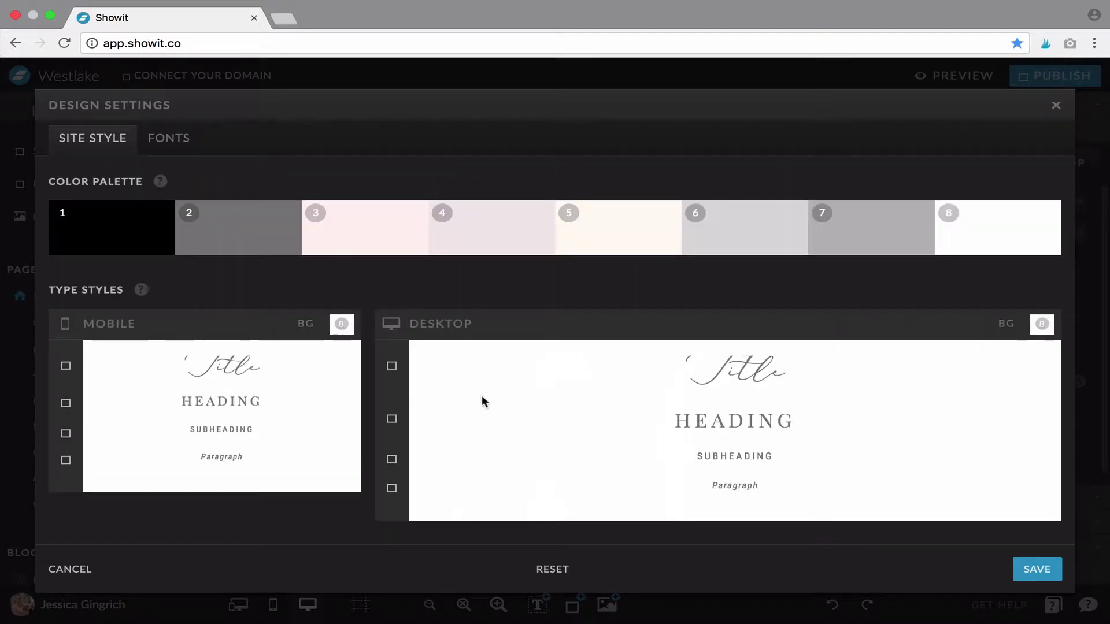
On the Fonts tab, add the Google font Averia Libre in Normal style
click(183, 143)
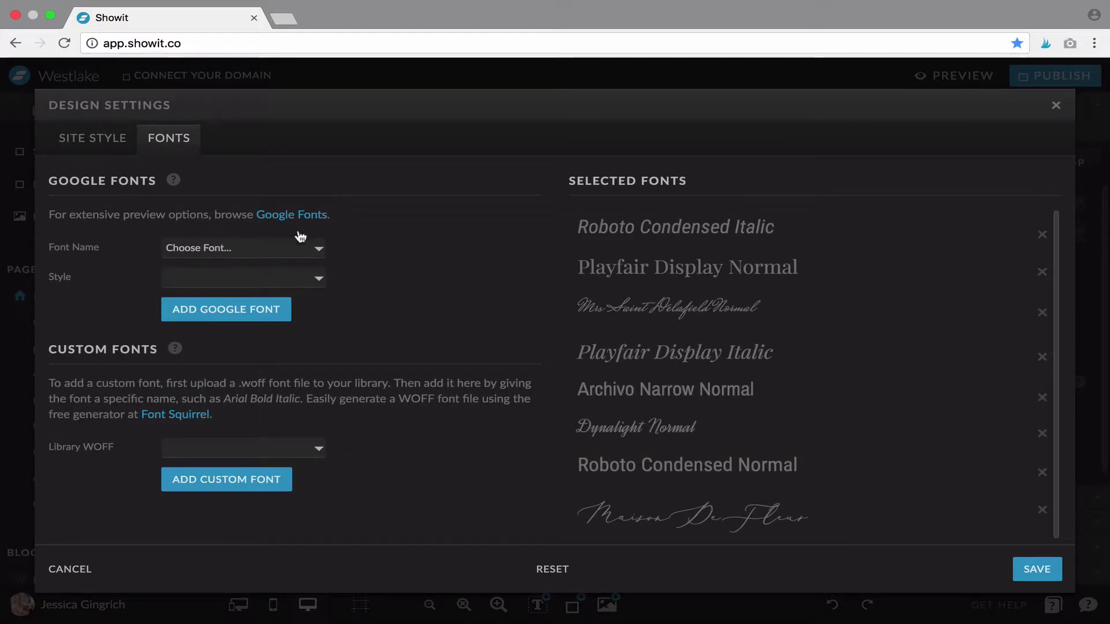
click(265, 250)
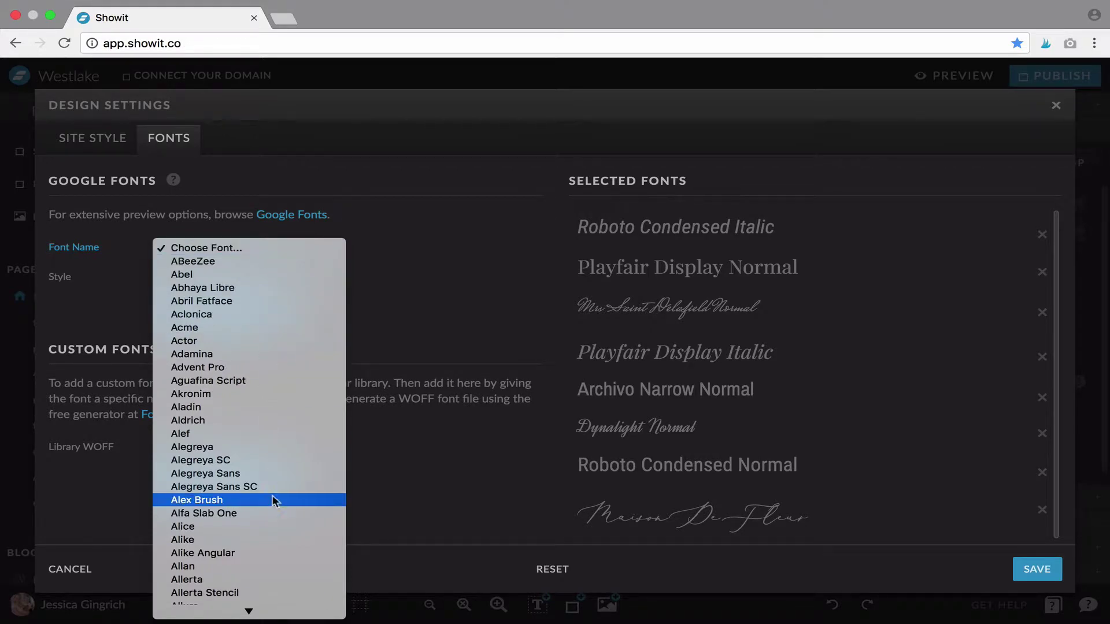
scroll(273, 500, down, 5)
scroll(273, 501, down, 2)
scroll(272, 501, down, 3)
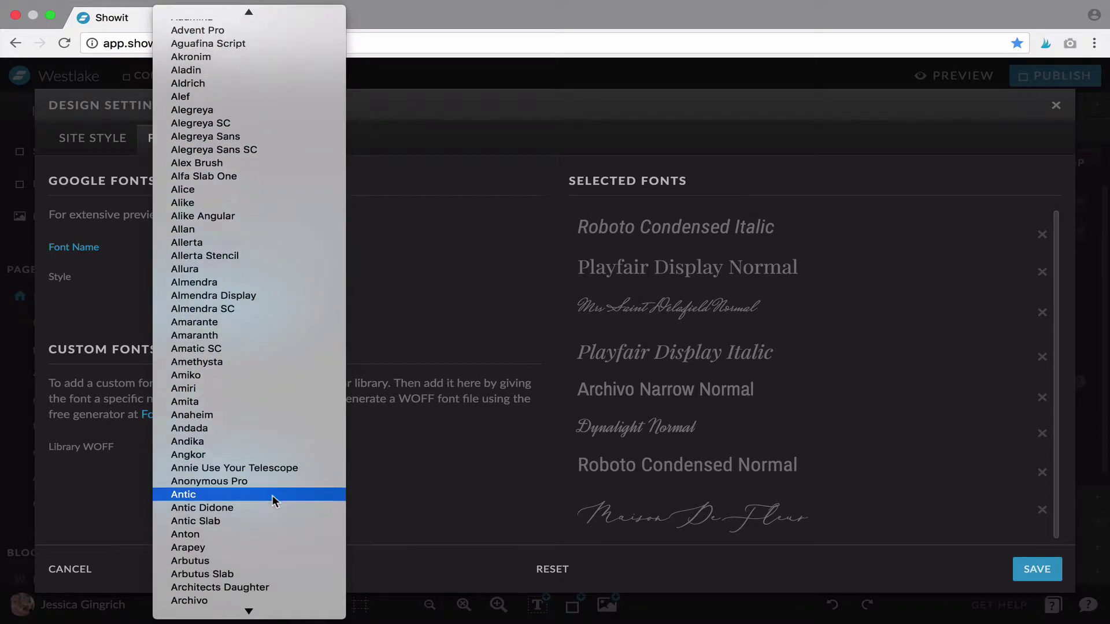
scroll(272, 496, down, 5)
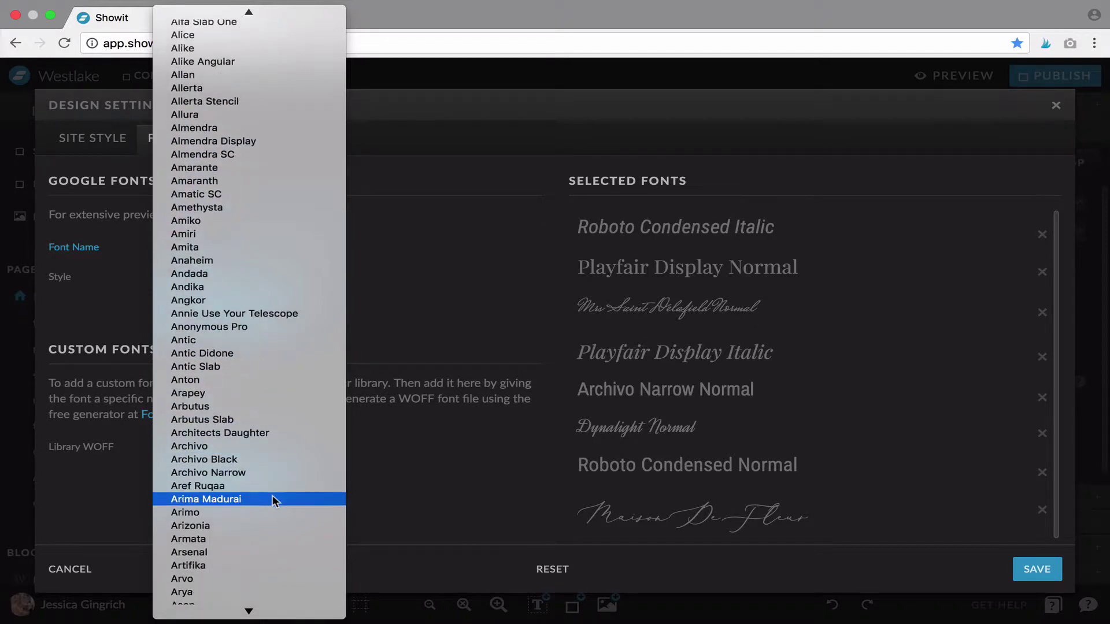
scroll(249, 540, down, 8)
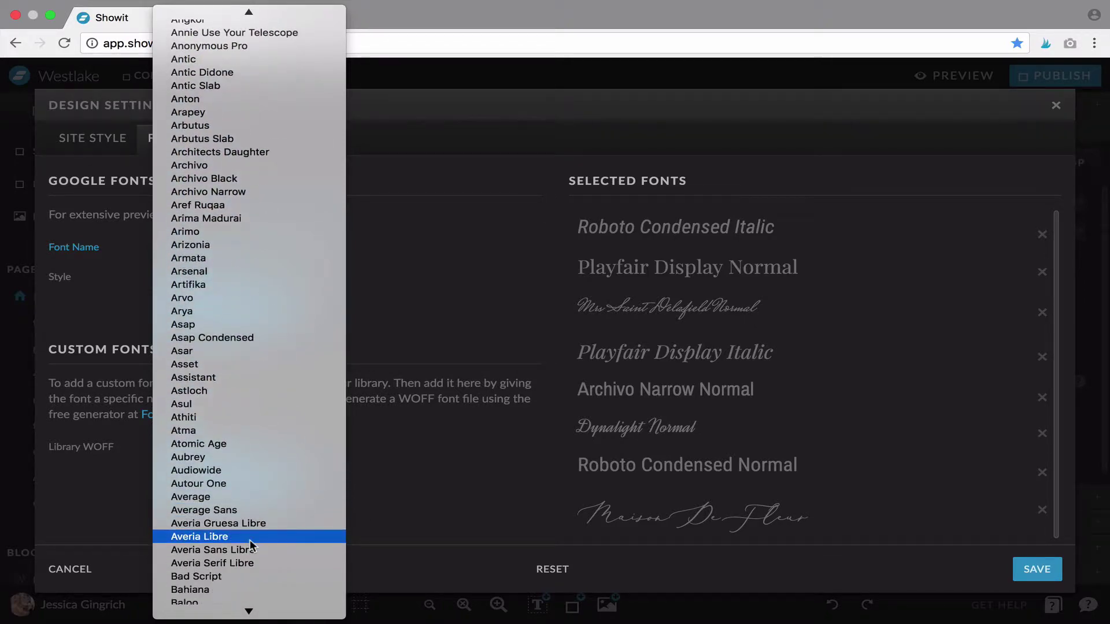
click(250, 538)
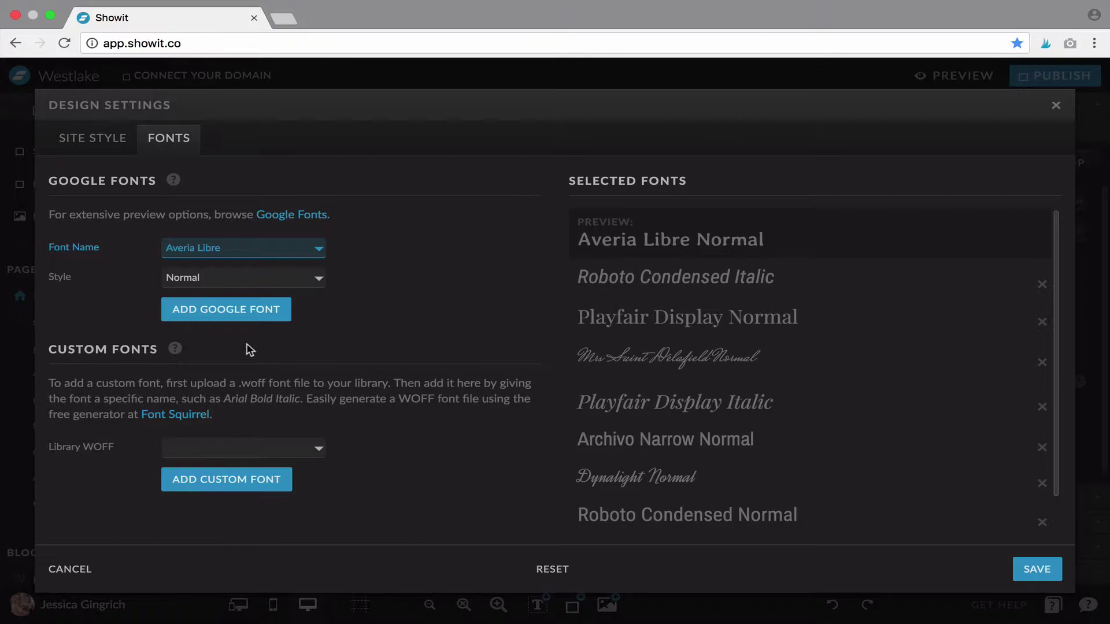
click(214, 276)
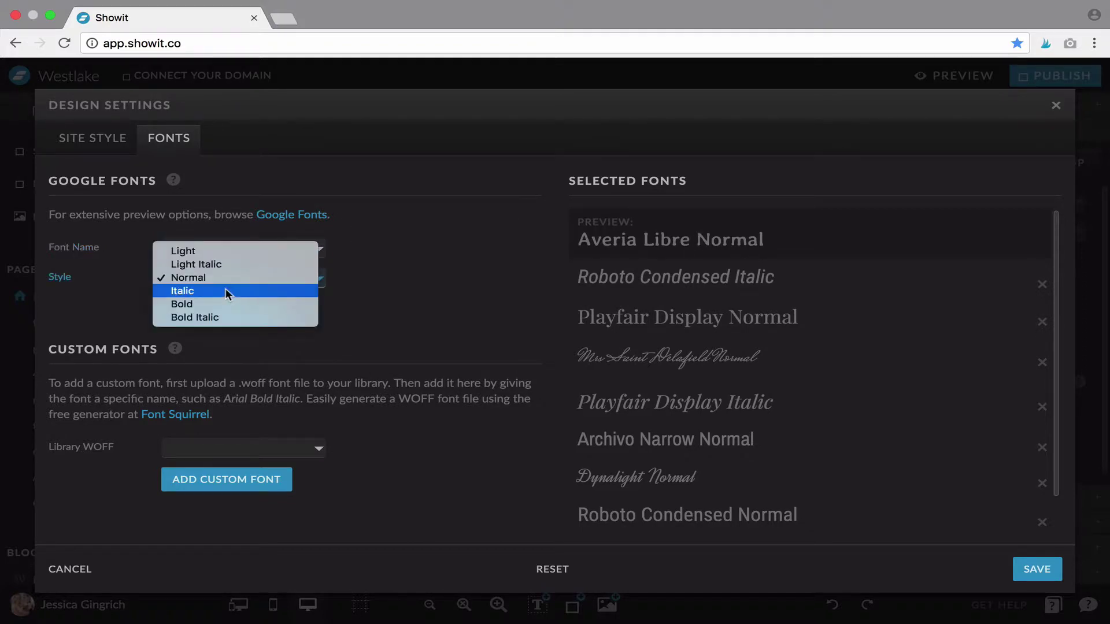
click(370, 280)
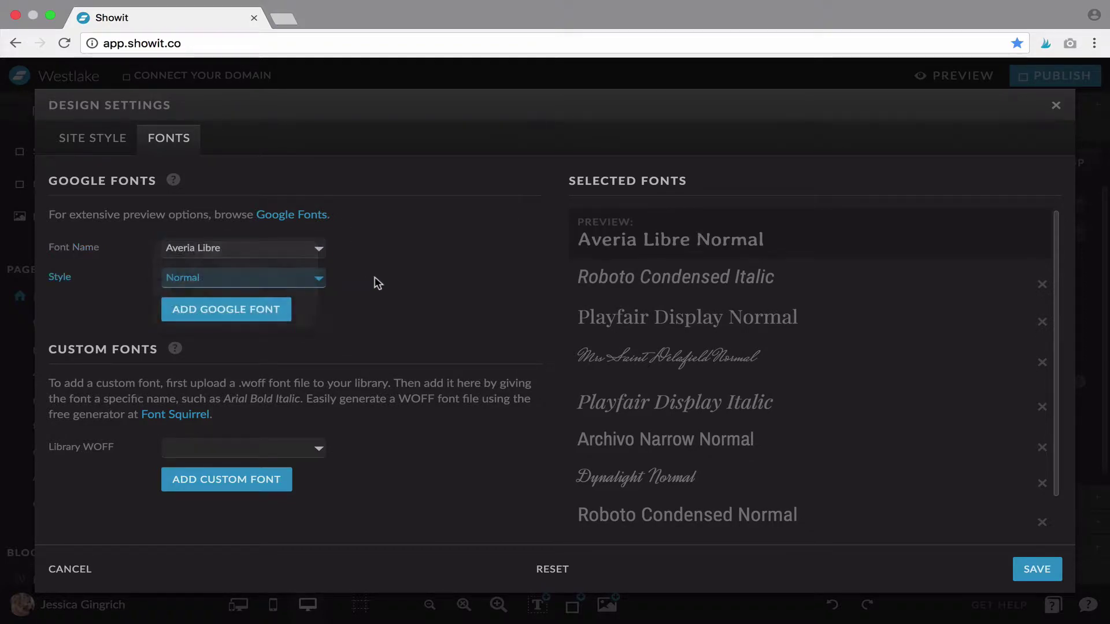
click(235, 315)
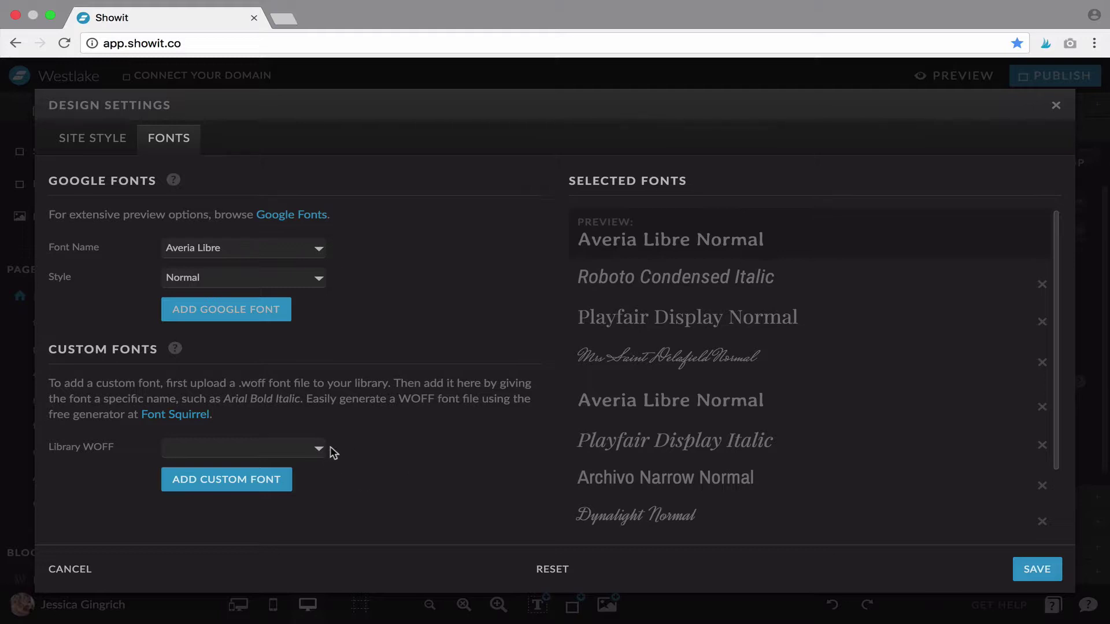
View Font Squirrel's Webfont Generator in a new tab, then close Showit's Design Settings
click(191, 416)
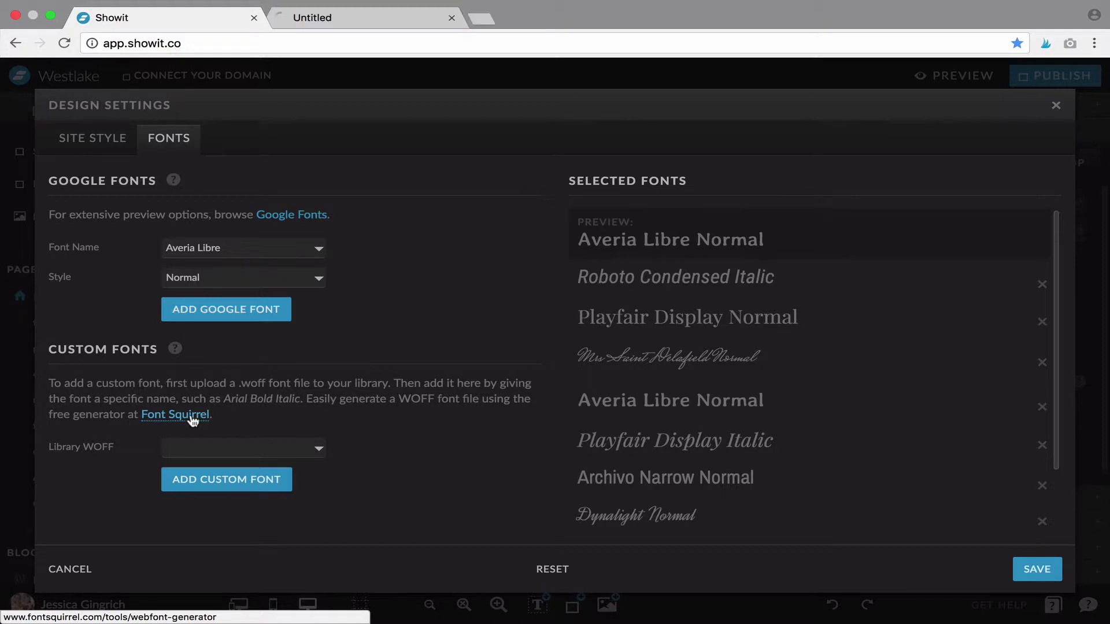
click(382, 20)
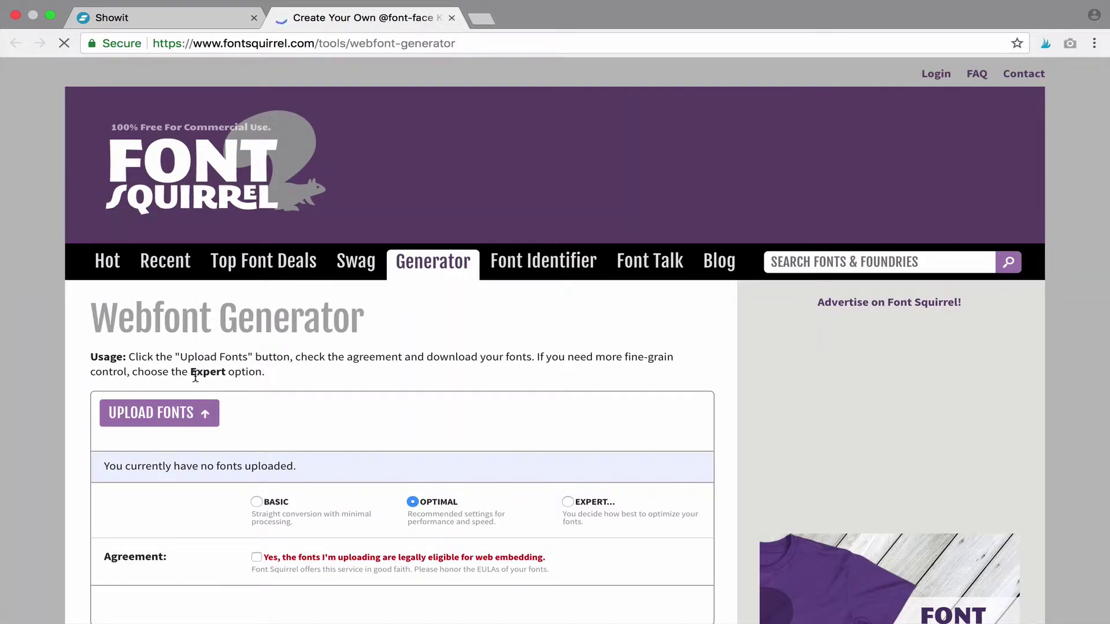
scroll(186, 416, down, 2)
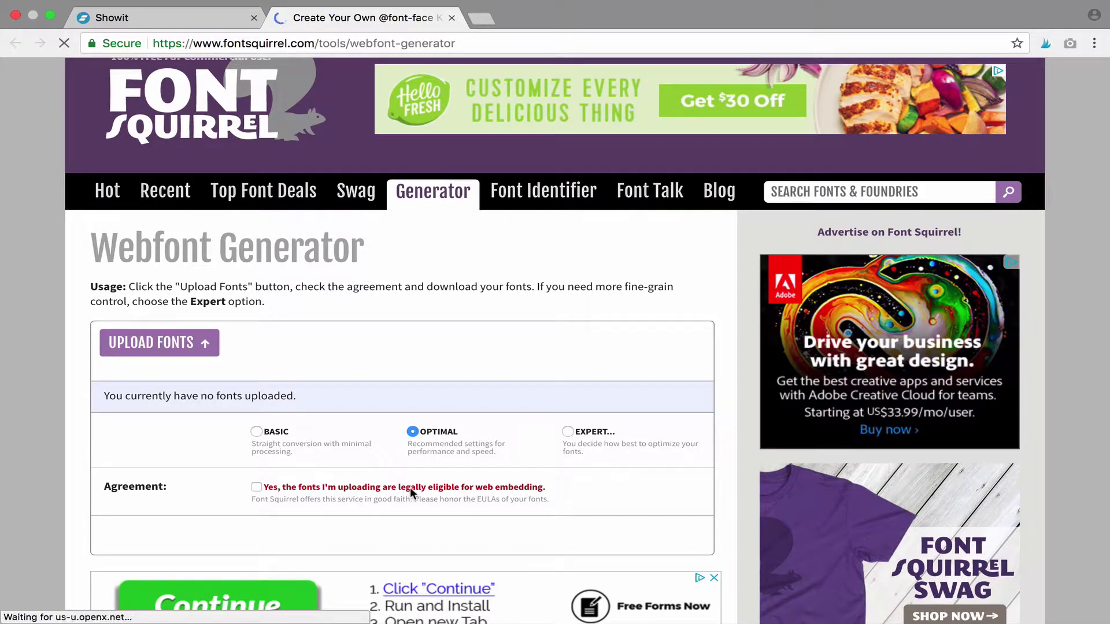
scroll(411, 488, down, 2)
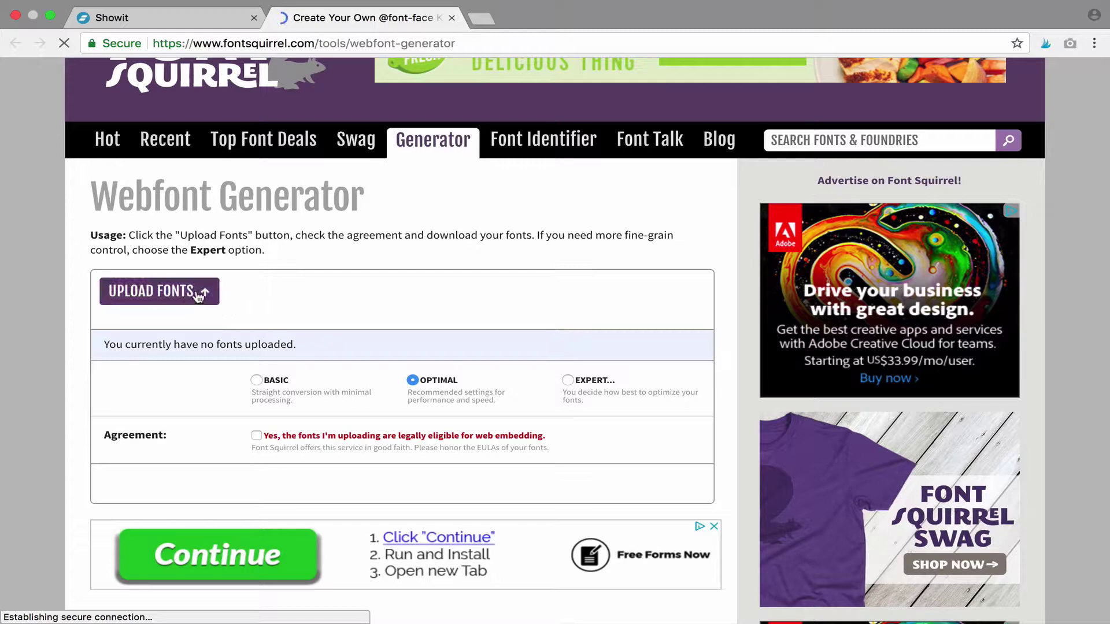
click(210, 23)
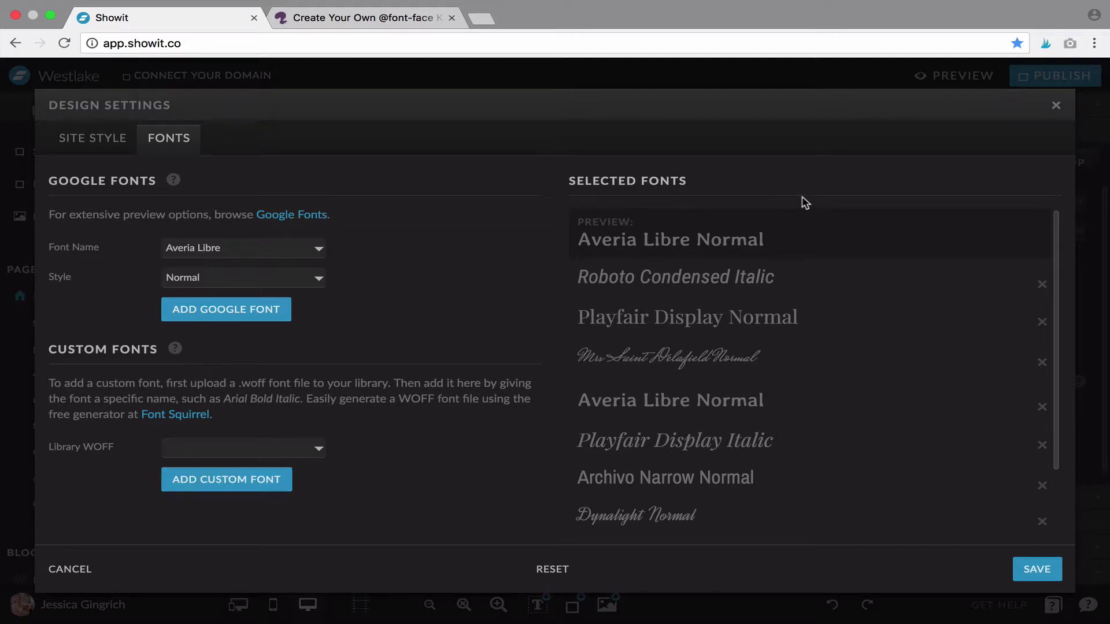
click(1056, 107)
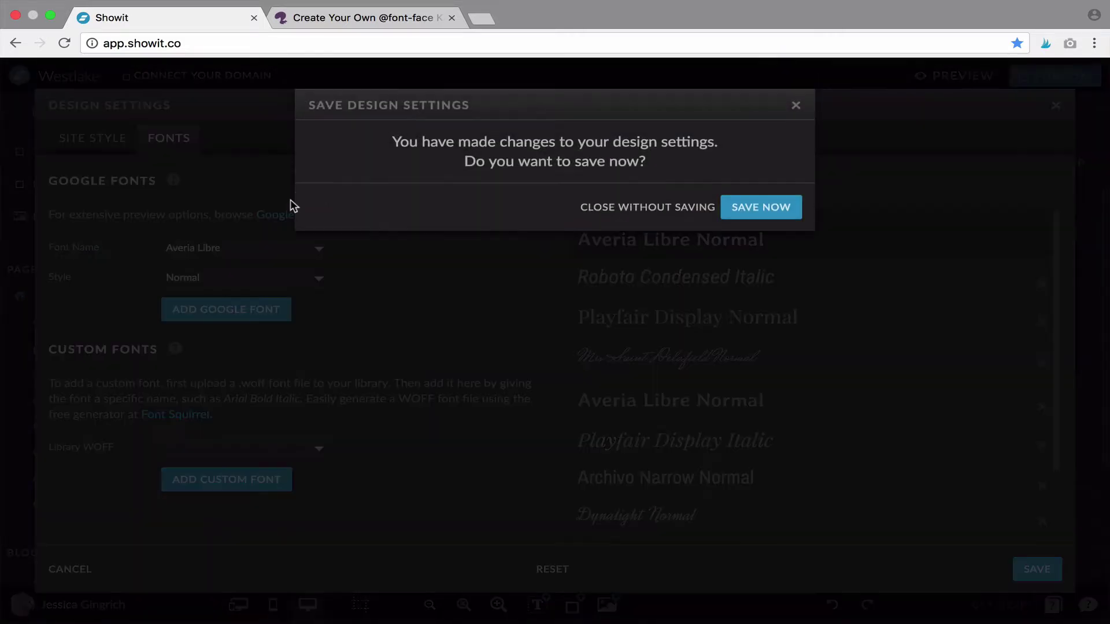
Discard the unsaved font changes and open the media library, trying a 'wof' search and the file-type filter
click(694, 212)
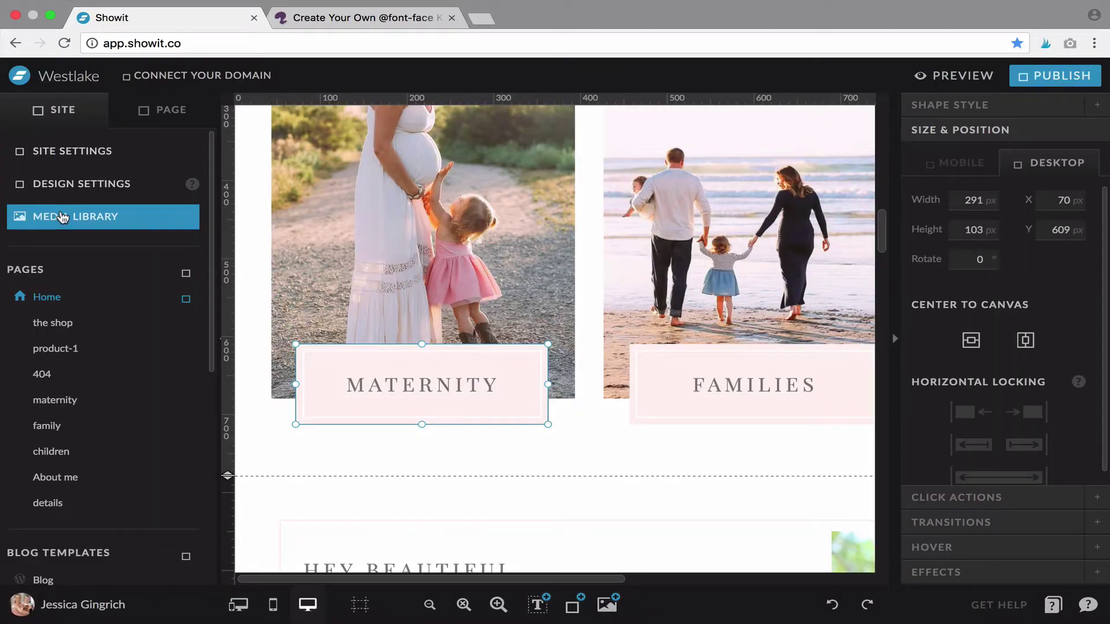
click(62, 218)
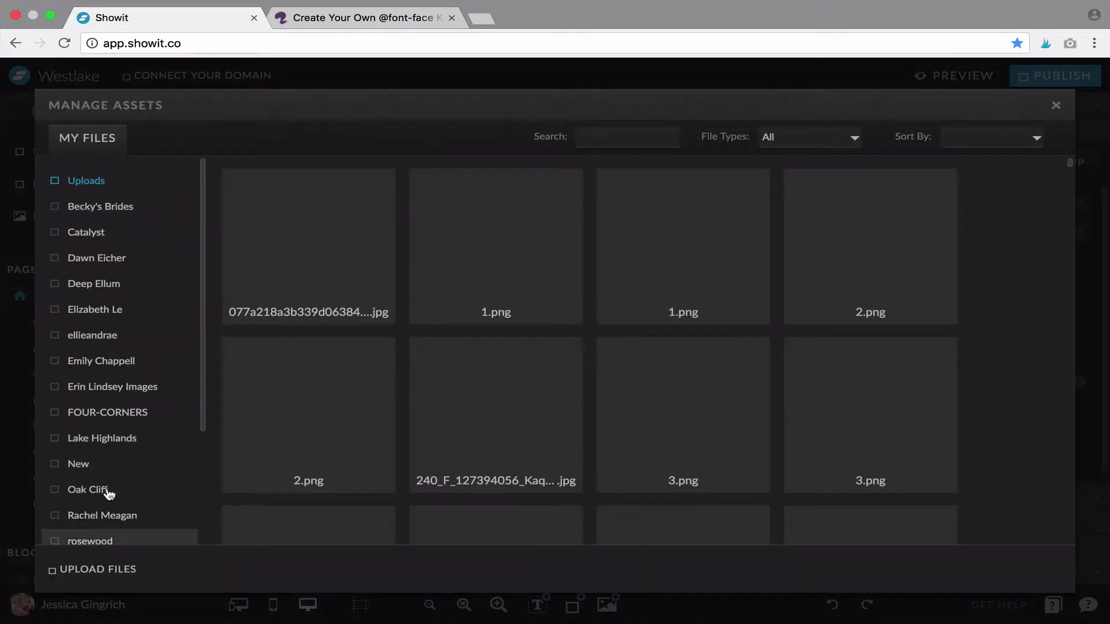
click(648, 136)
text(woff)
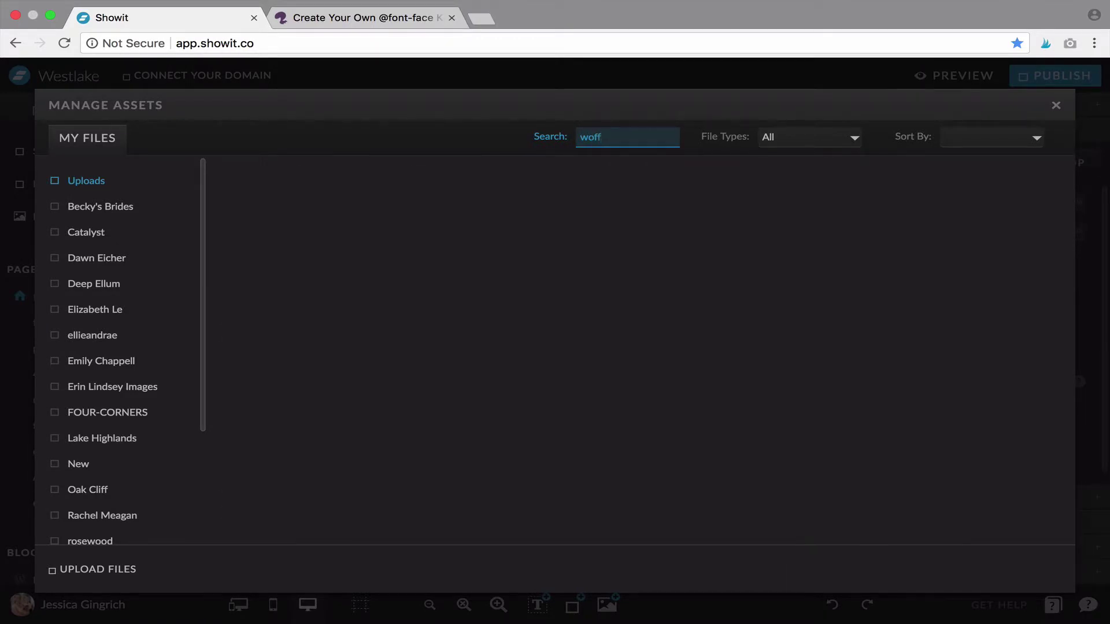
key(BackSpace)
key(BackSpace)
key(BackSpace)
click(821, 137)
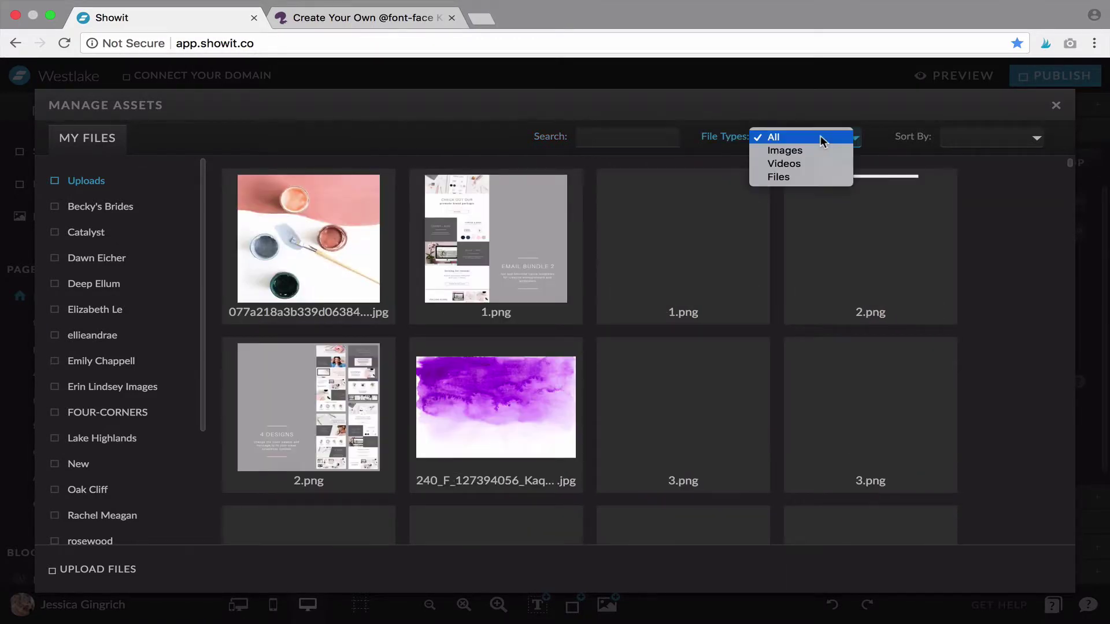
key(Escape)
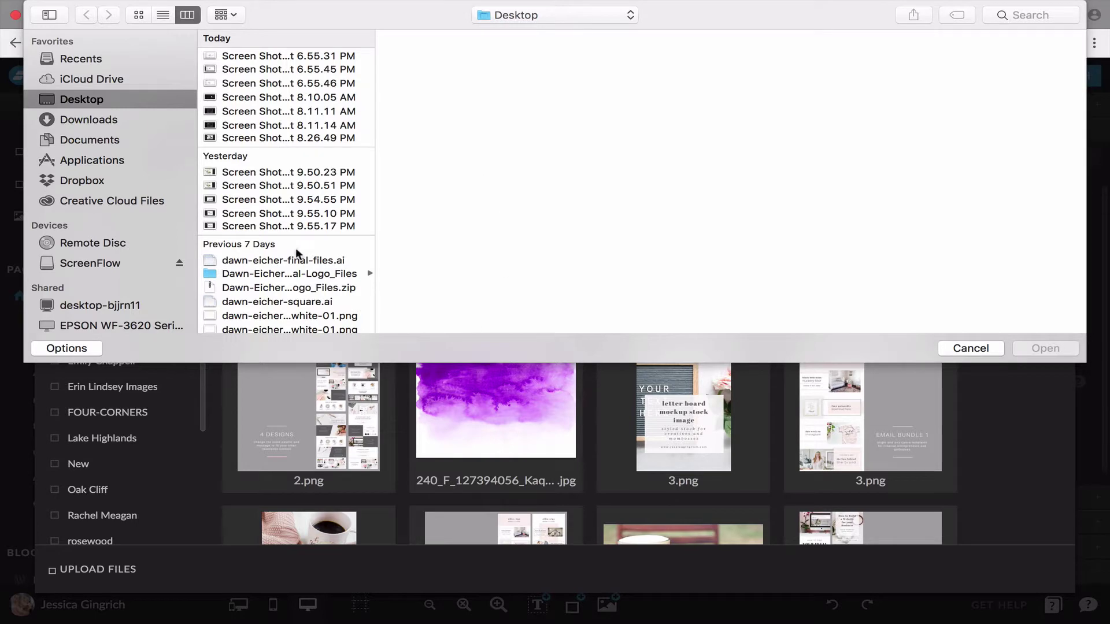
Cancel the upload and scroll the Uploads list down to Adore.woff
click(970, 349)
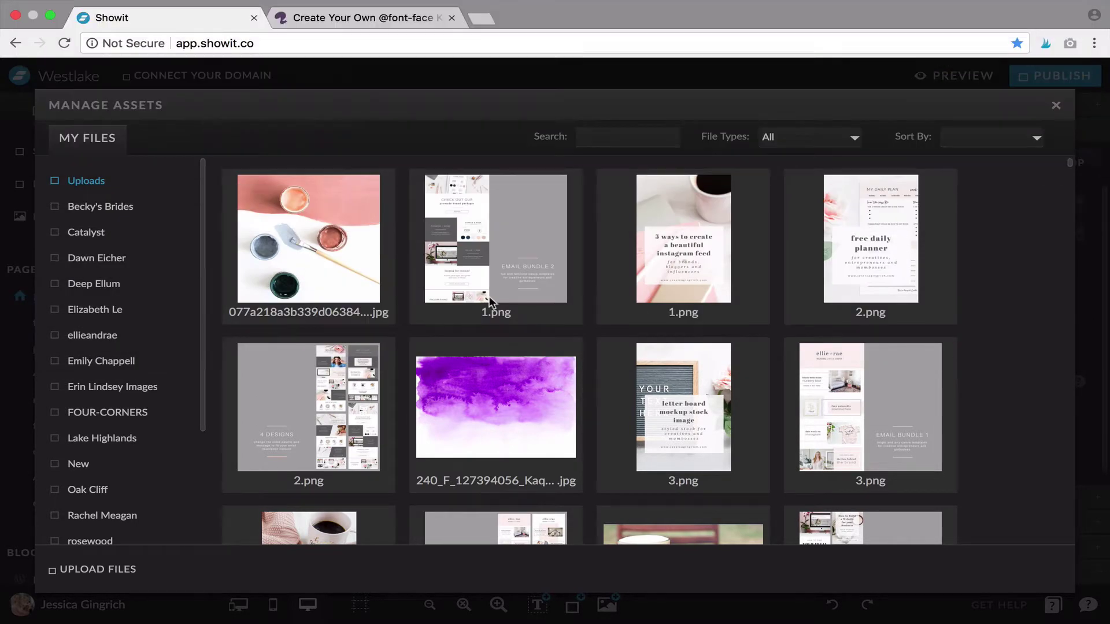
click(468, 263)
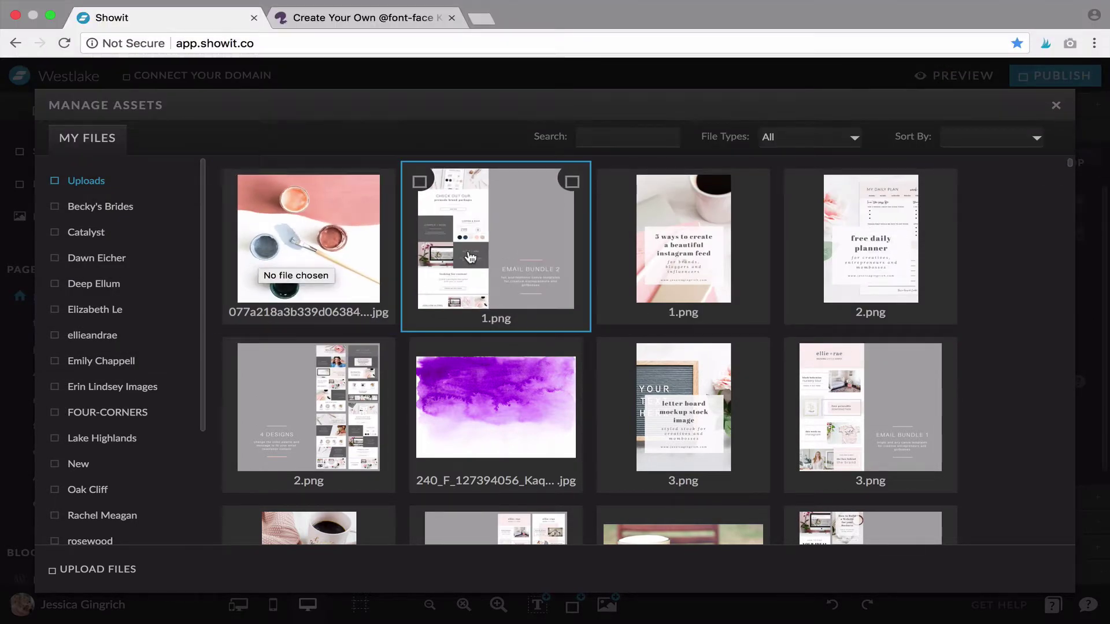
scroll(467, 264, down, 2)
scroll(467, 264, down, 10)
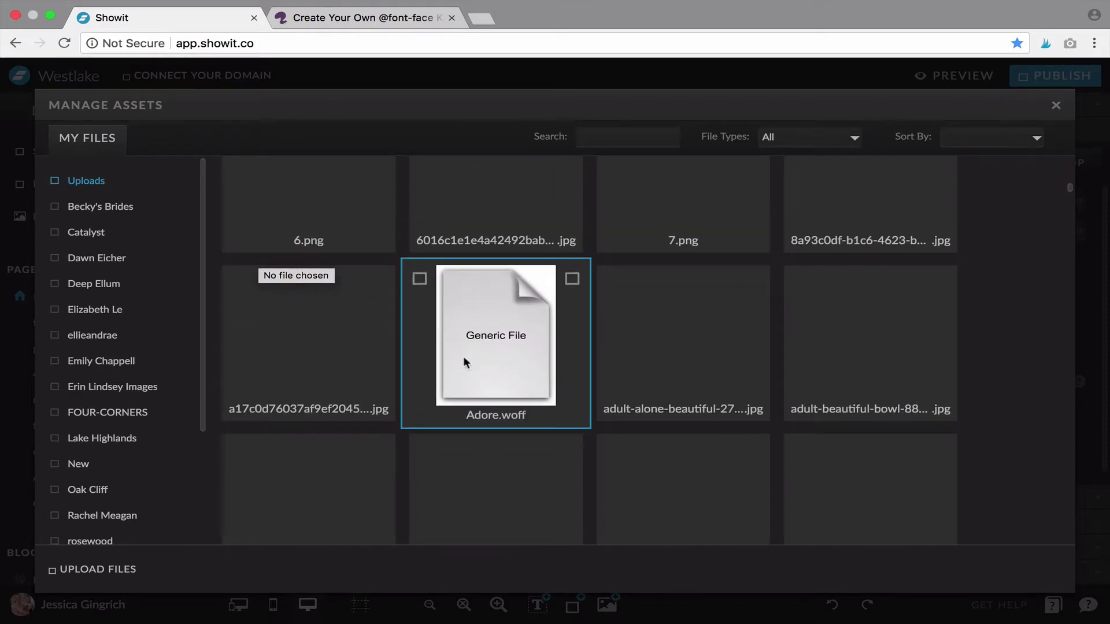
Close the media library and choose Adore as the Library WOFF file in font settings
click(1057, 108)
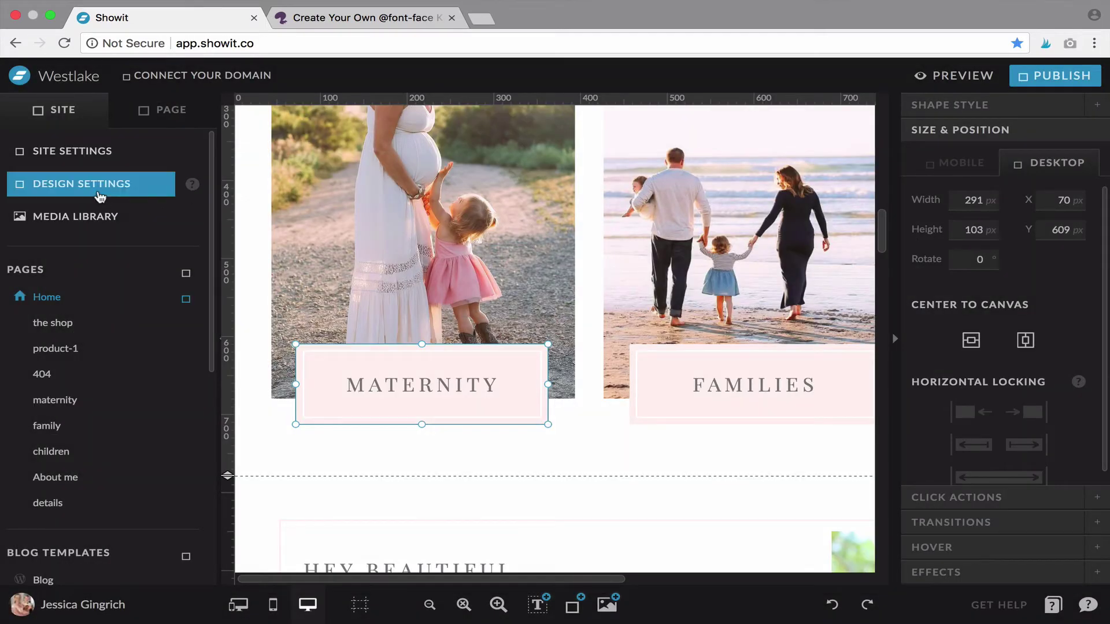
click(98, 190)
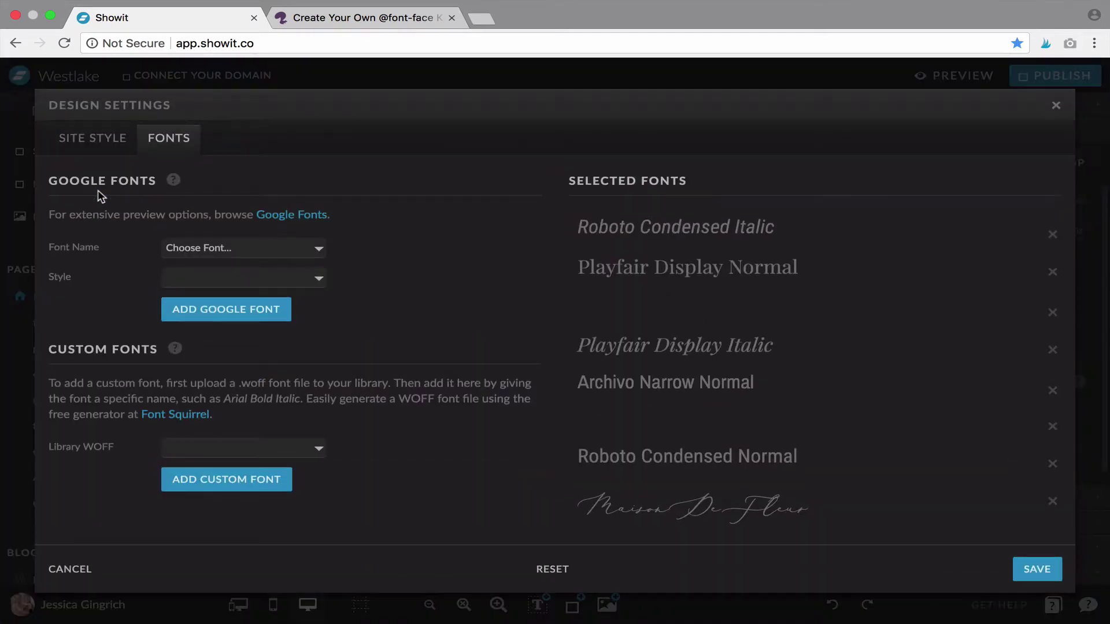
click(198, 451)
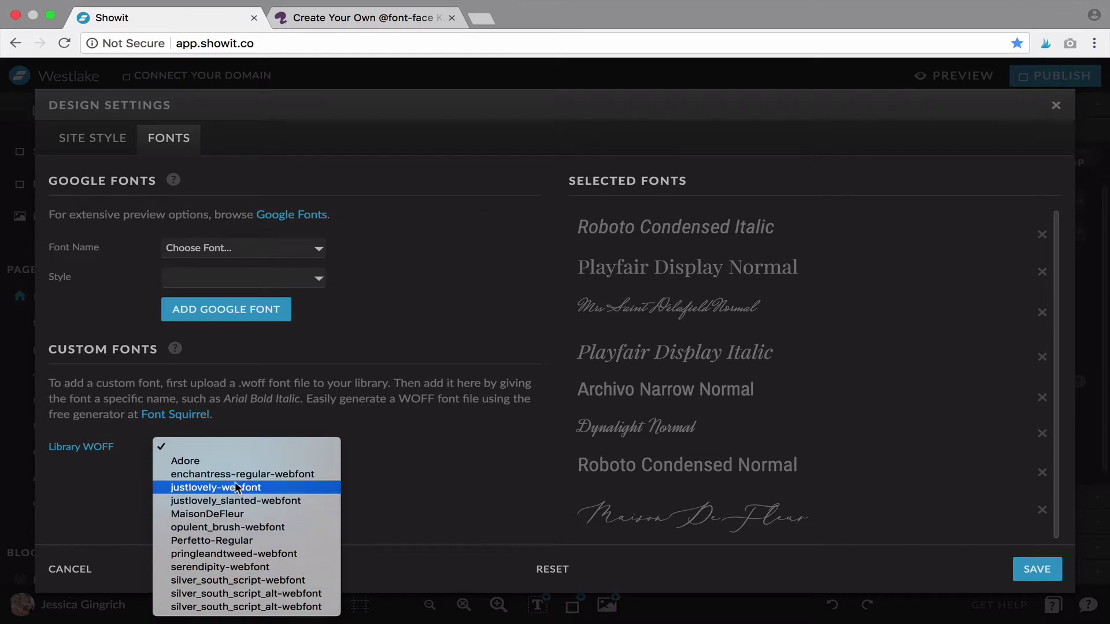
click(213, 460)
Name the custom font Adore, add it, and save the design settings
click(198, 480)
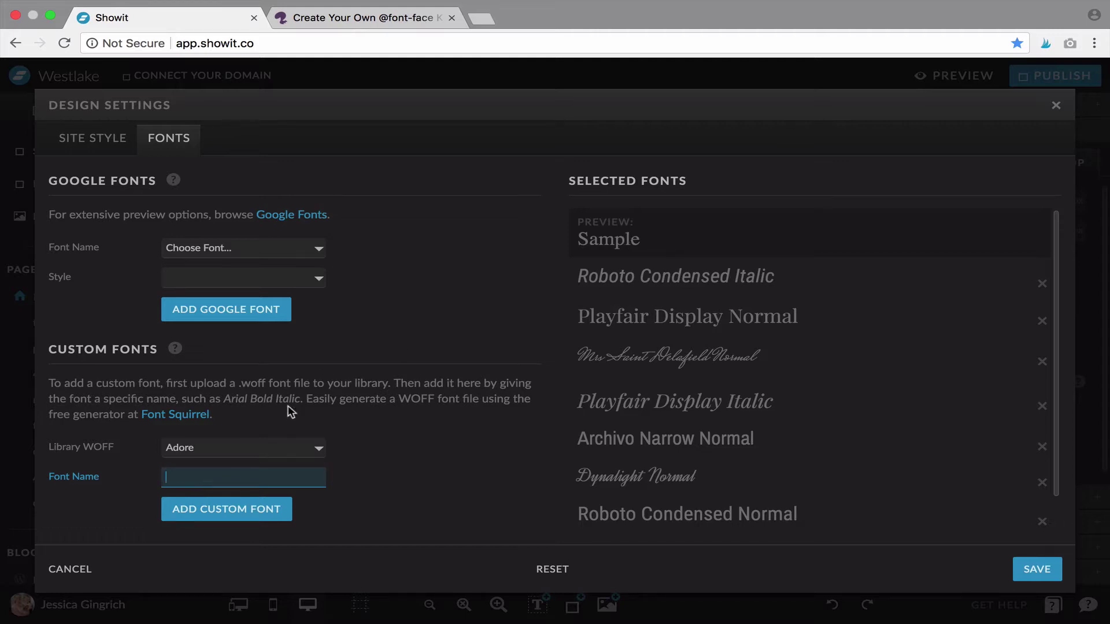
text(Adore)
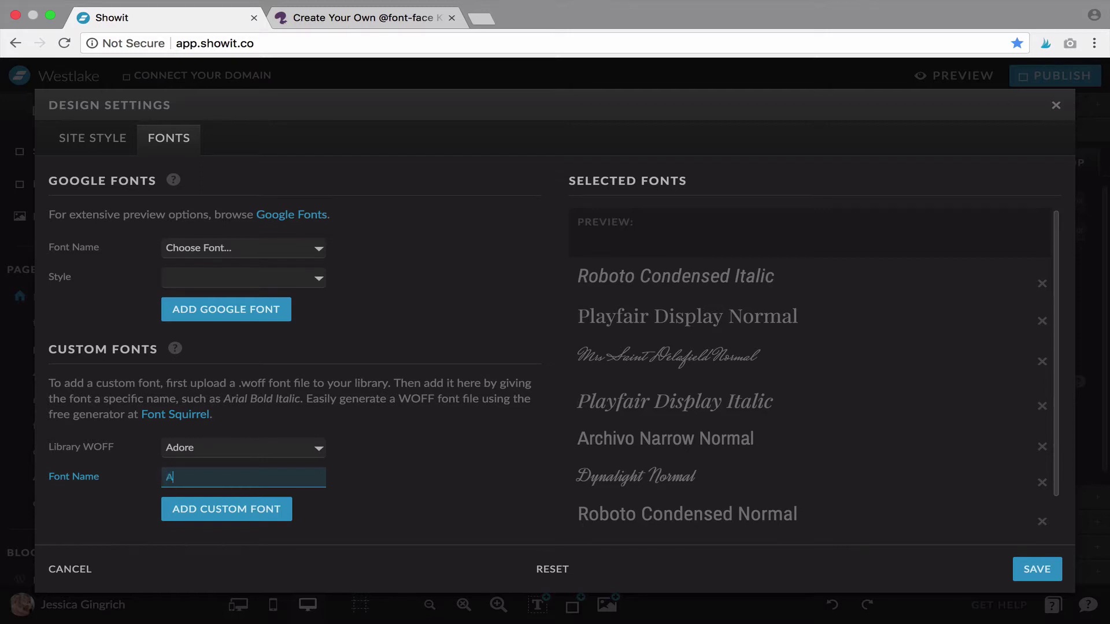
click(216, 514)
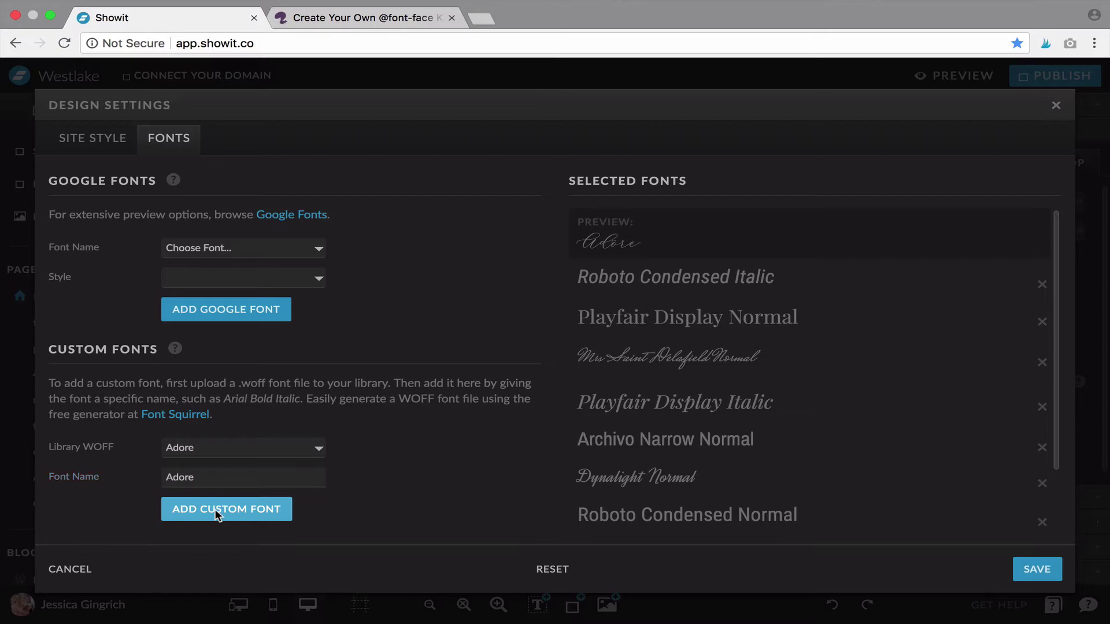
click(1047, 573)
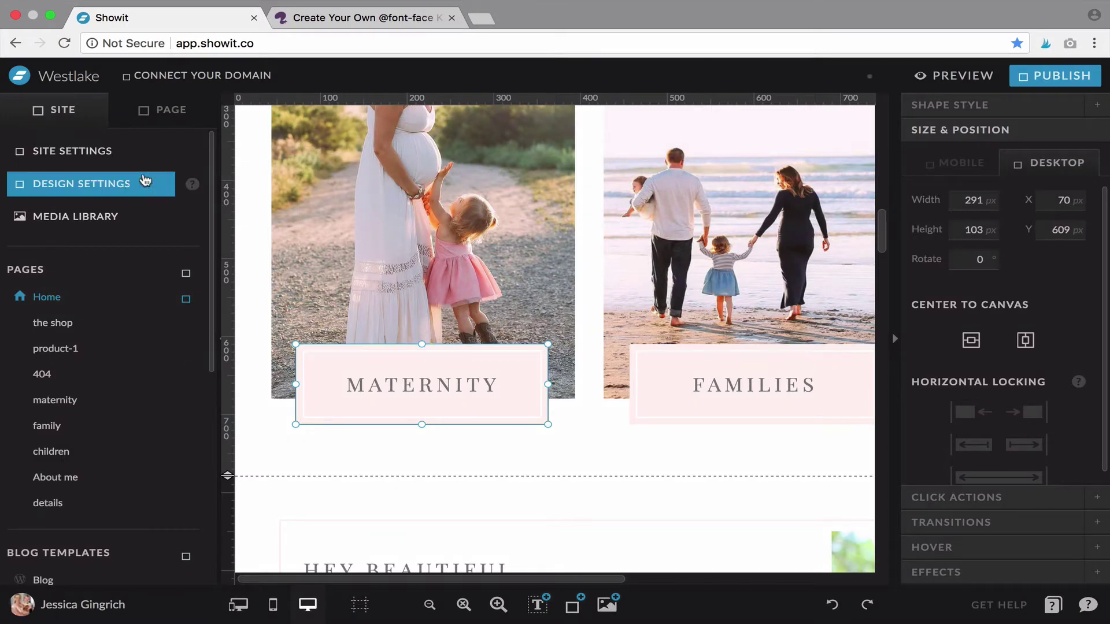
click(115, 189)
click(100, 139)
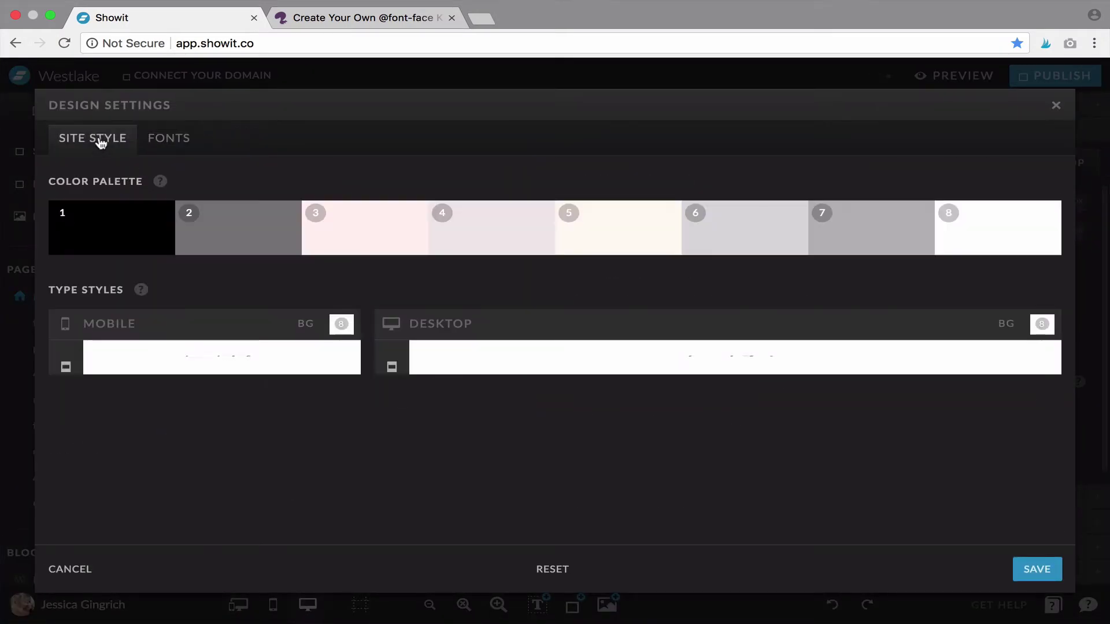
click(391, 366)
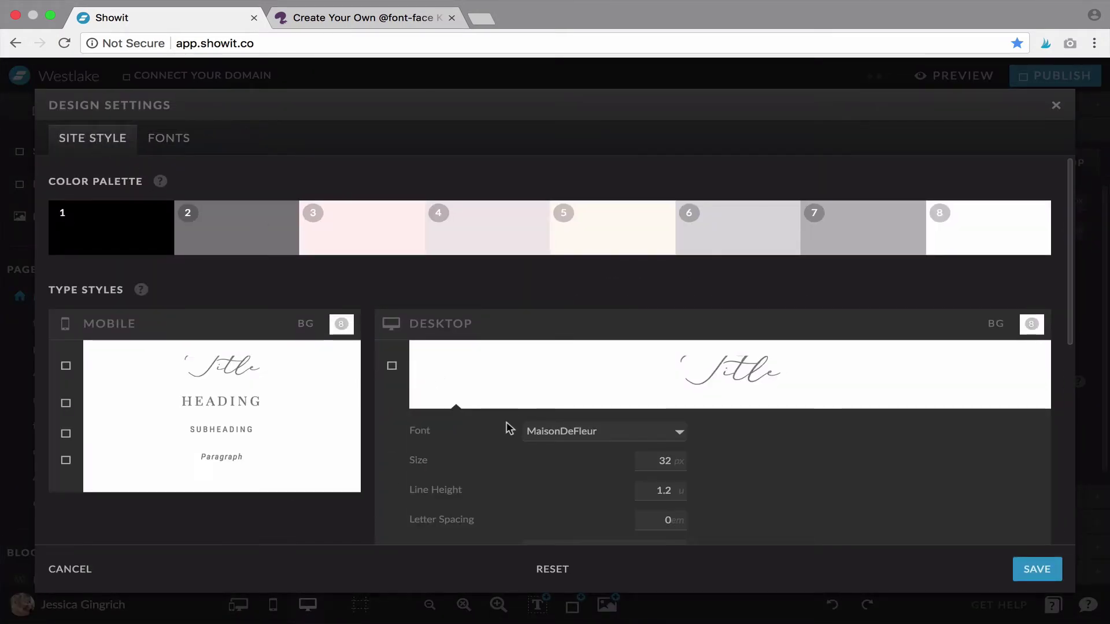
scroll(509, 428, down, 1)
click(578, 384)
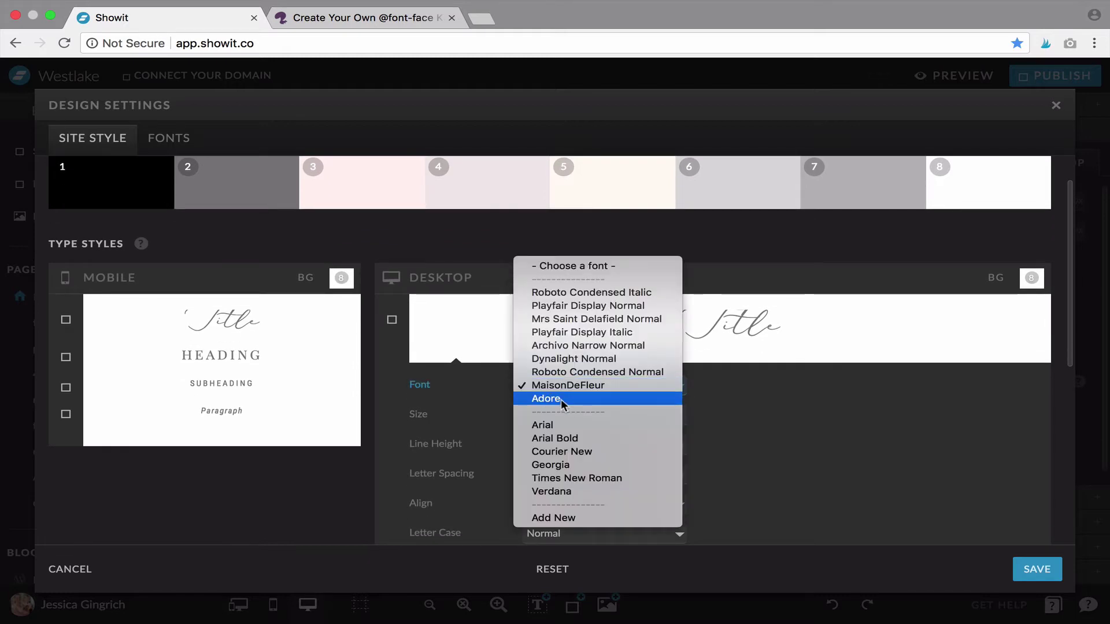
click(561, 399)
click(583, 388)
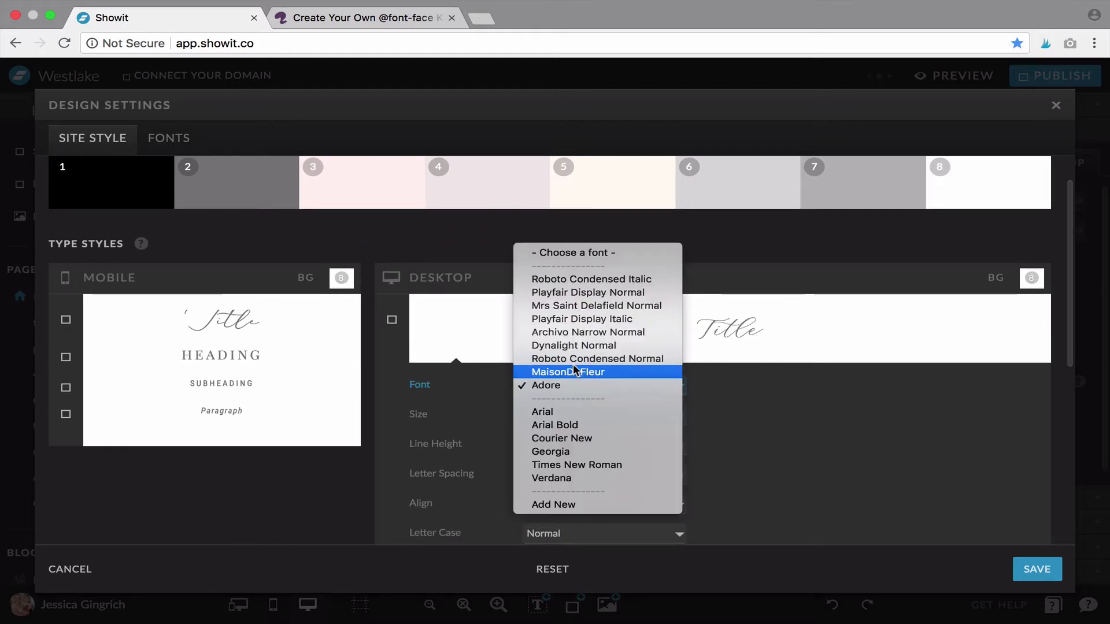
click(574, 371)
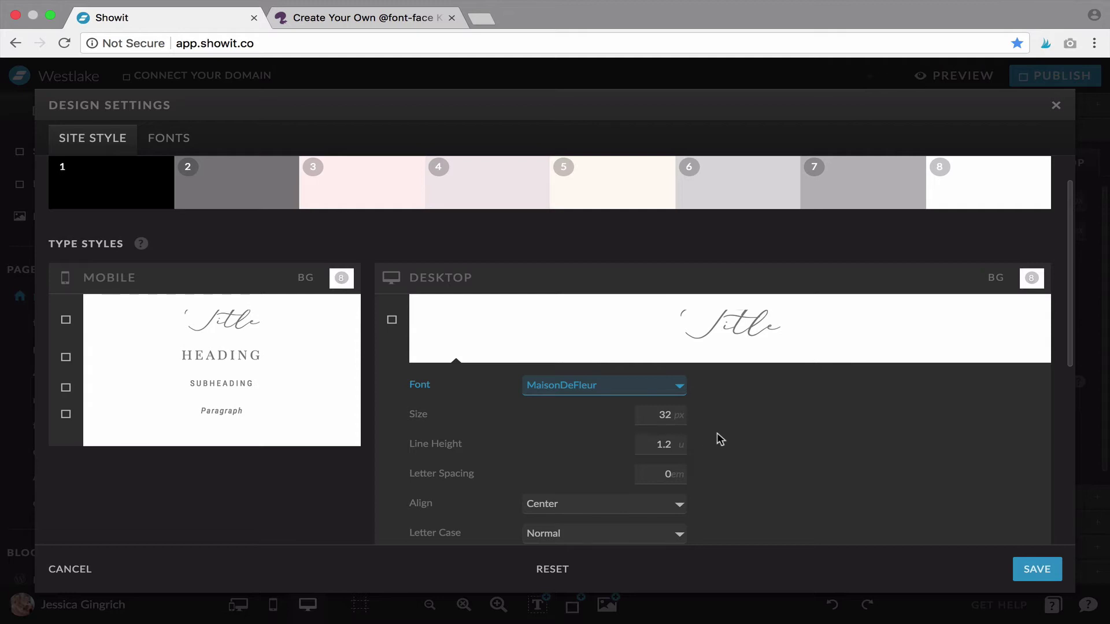
scroll(720, 439, down, 2)
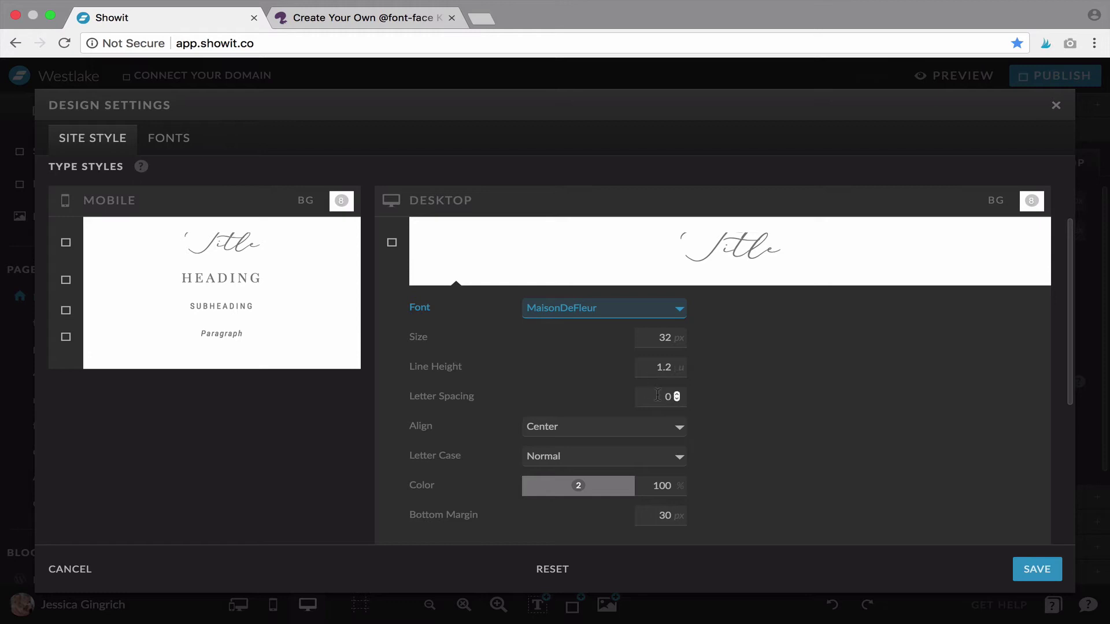
scroll(613, 436, down, 1)
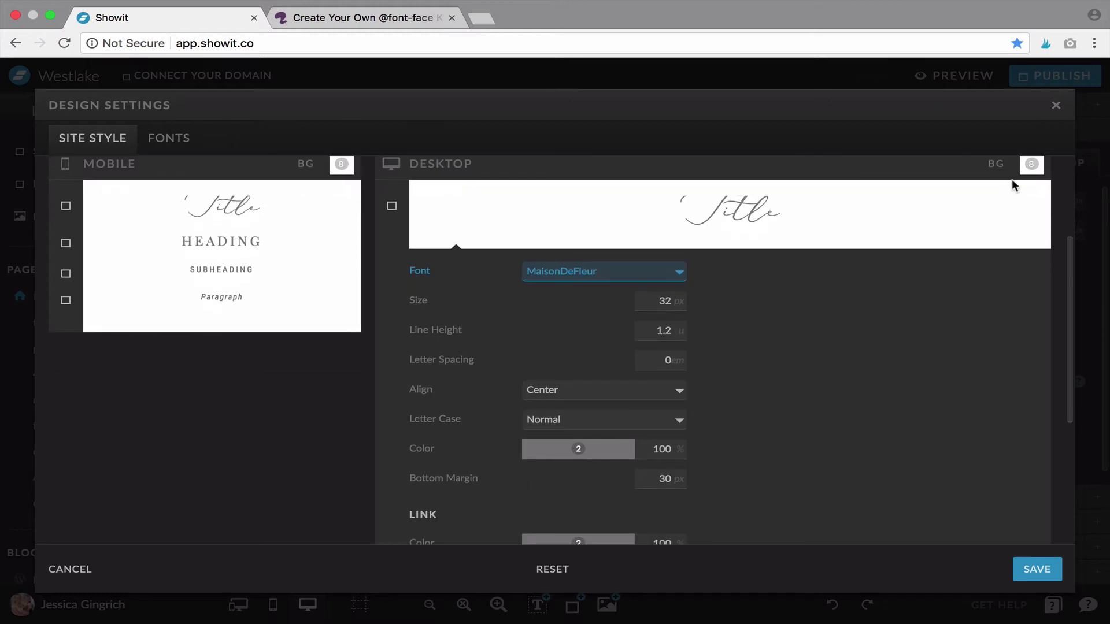
click(389, 207)
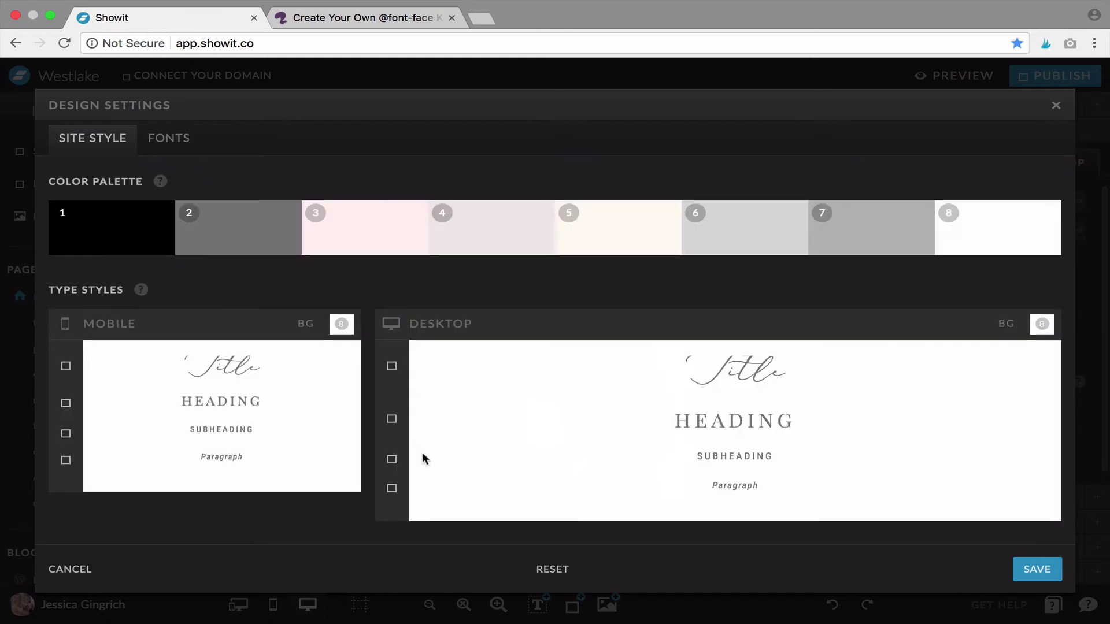
click(392, 421)
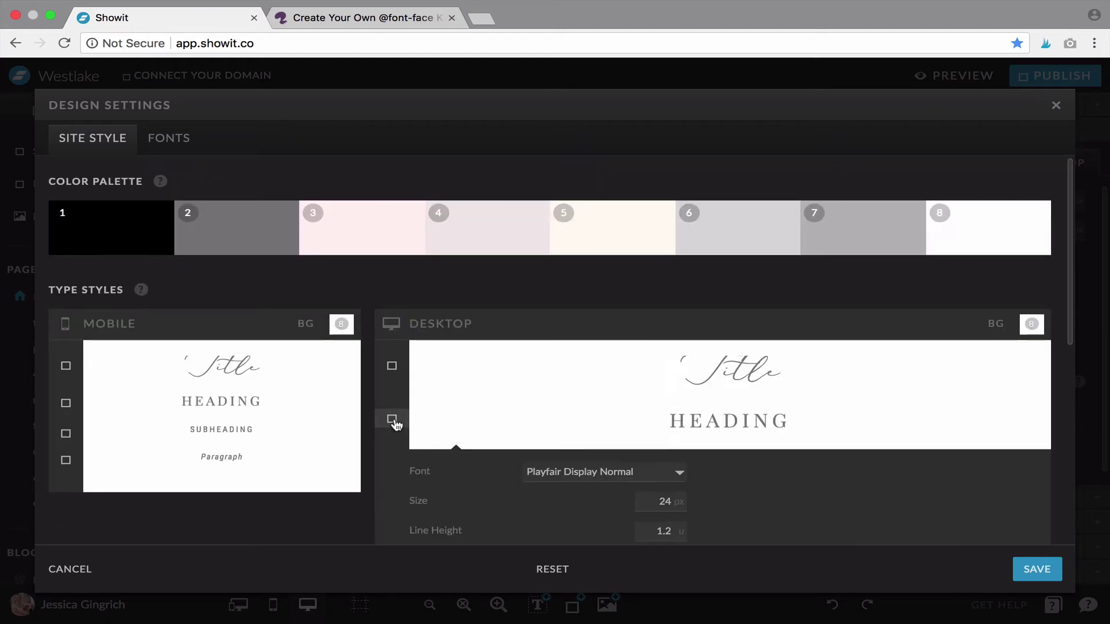
click(392, 421)
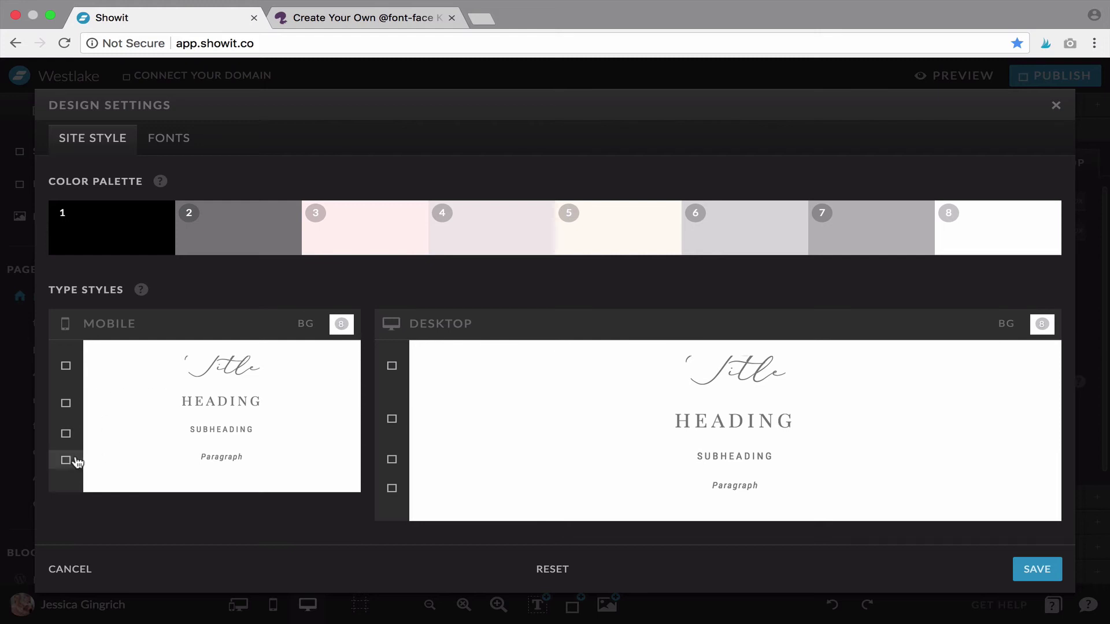
click(67, 461)
scroll(69, 461, down, 10)
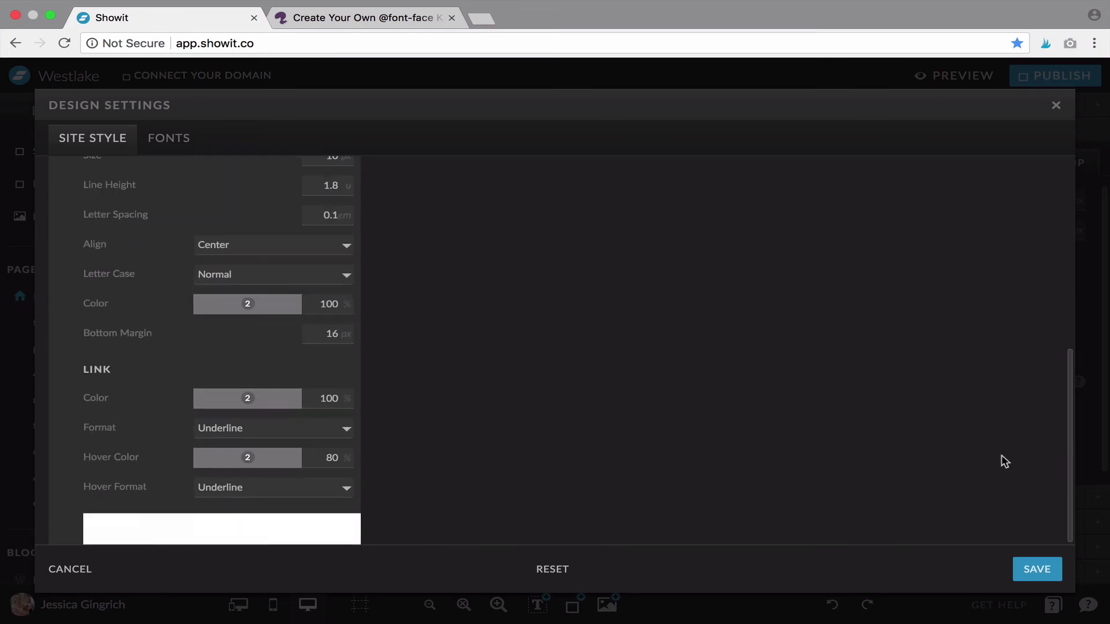
click(1035, 570)
Select the FAMILIES text and confirm it keeps the Heading type style
click(728, 394)
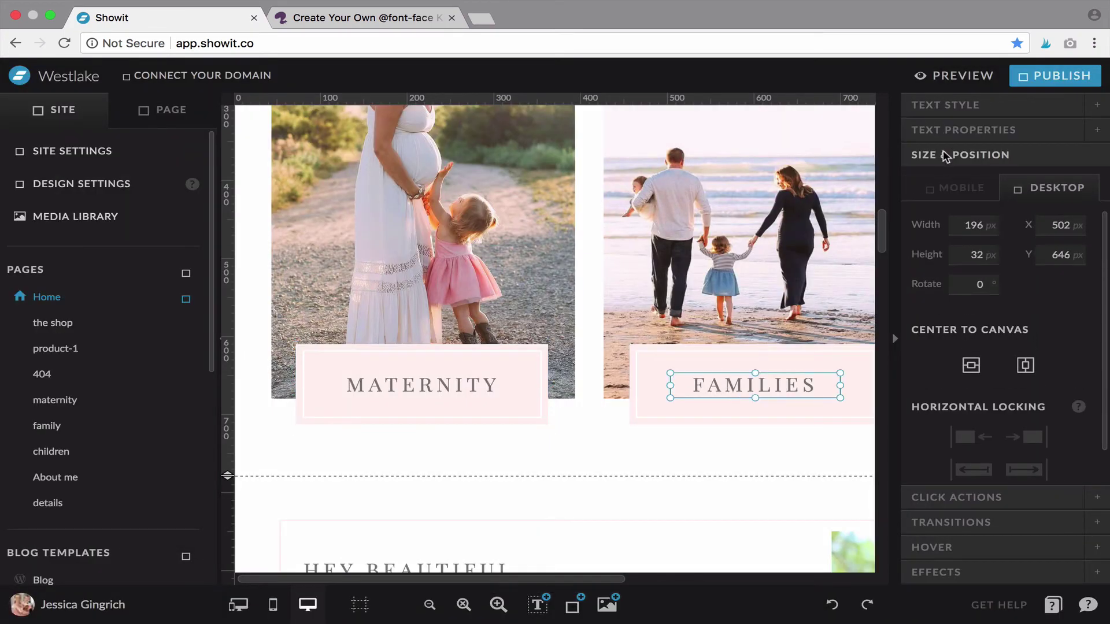
click(959, 107)
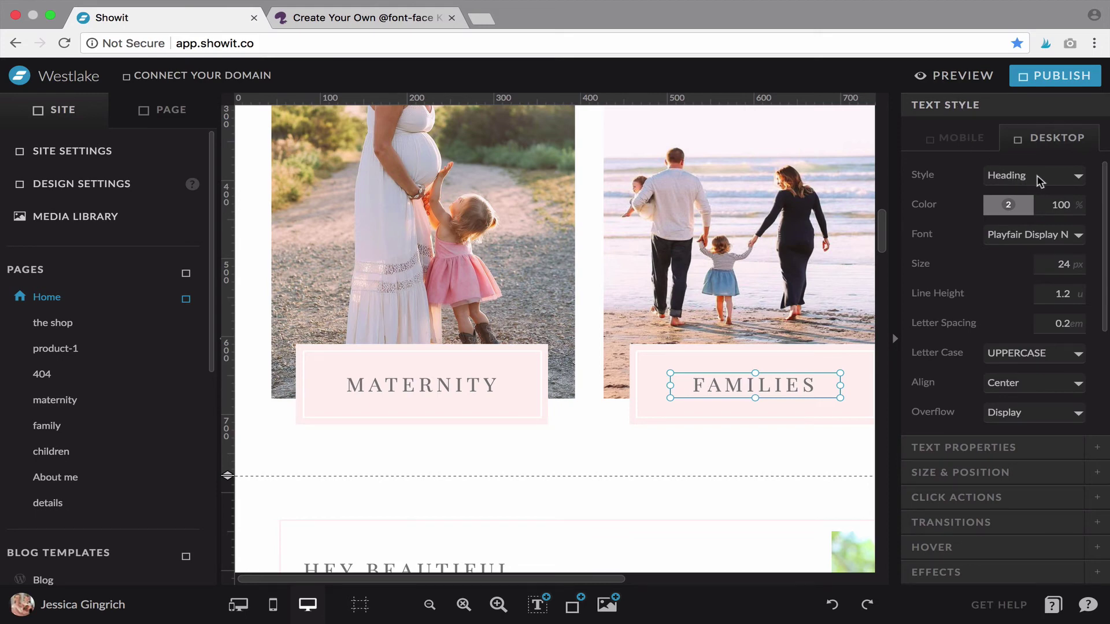
click(1036, 177)
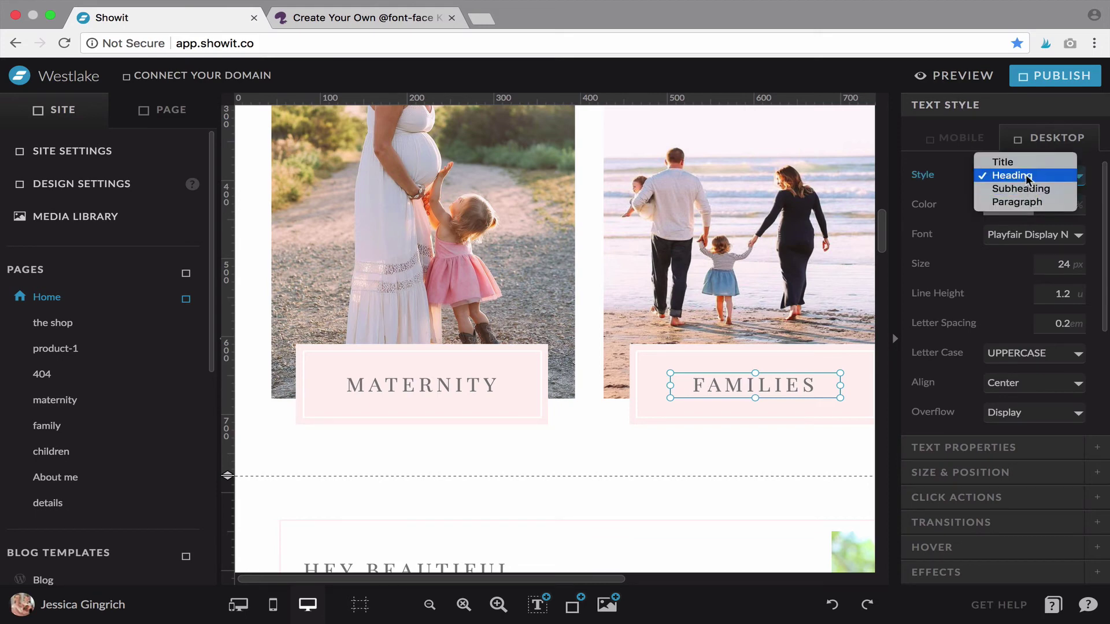
click(1027, 180)
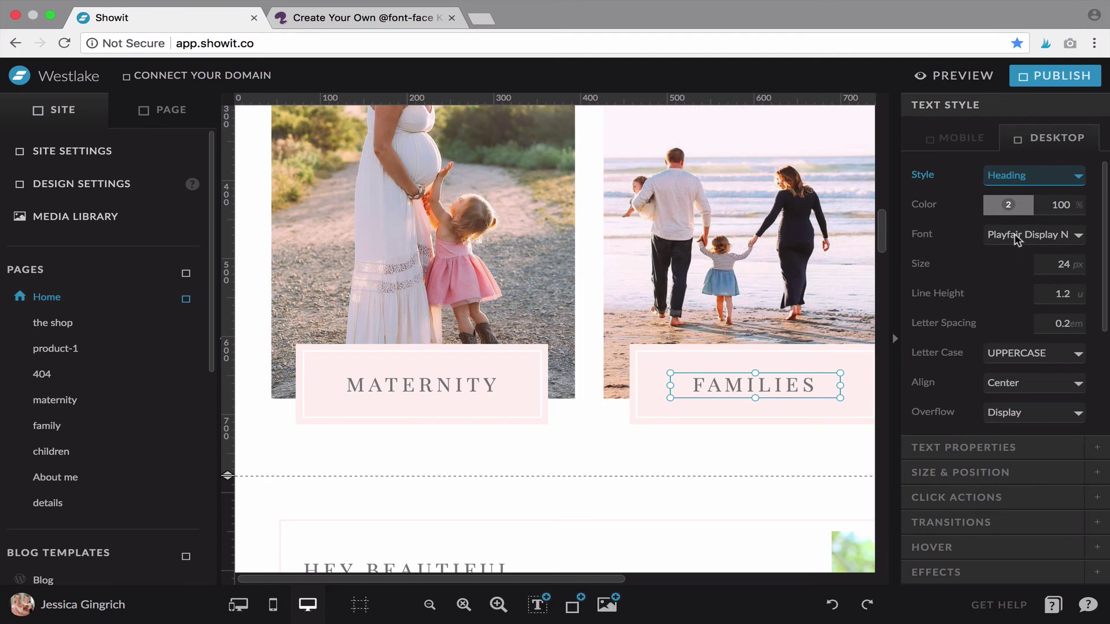
Override the FAMILIES text colour to palette colour 4 as a one-off
click(1009, 205)
click(995, 252)
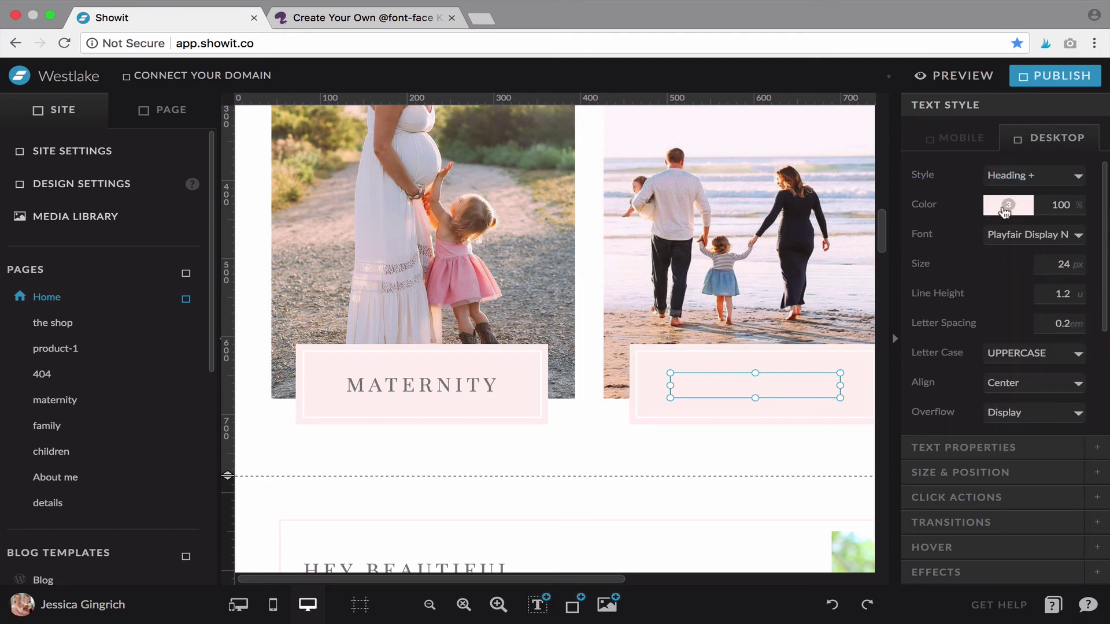
click(1009, 205)
click(1019, 248)
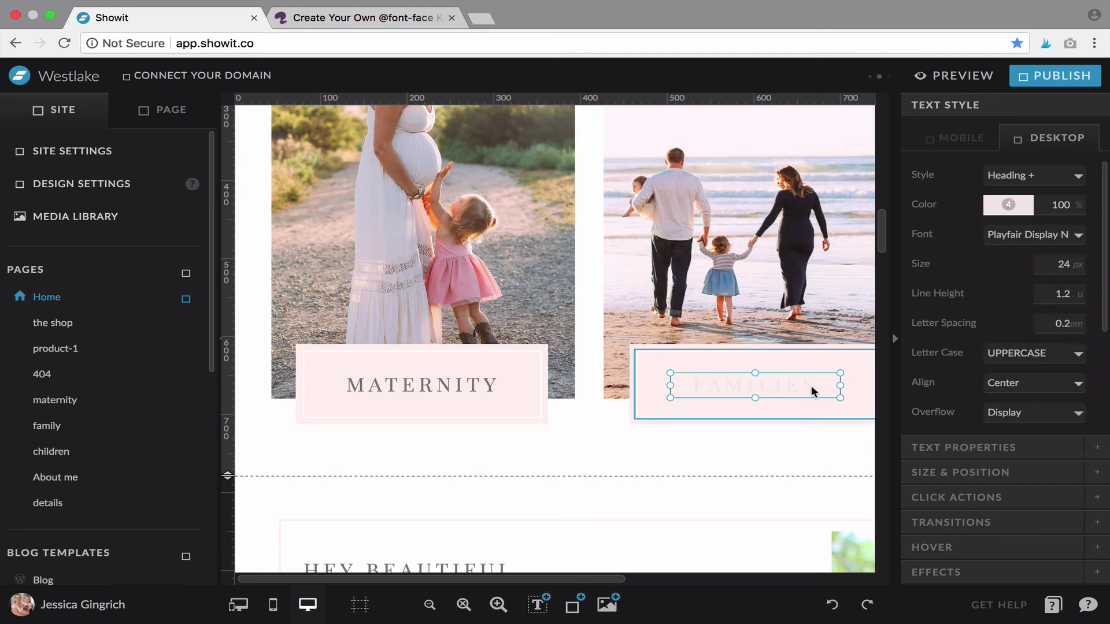
scroll(1029, 359, down, 2)
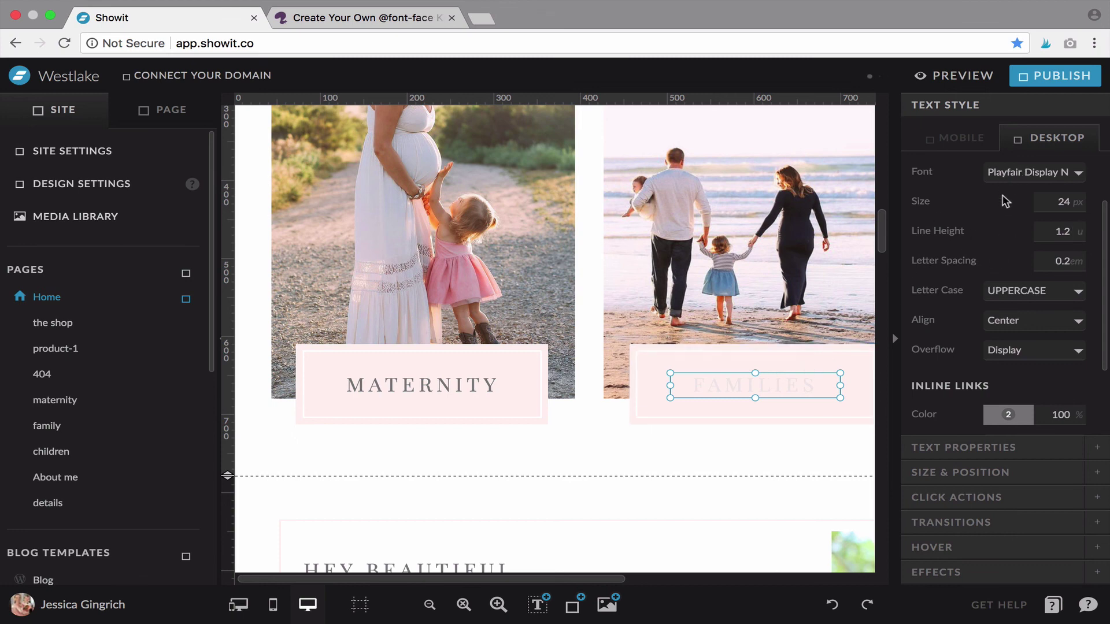
scroll(992, 245, up, 2)
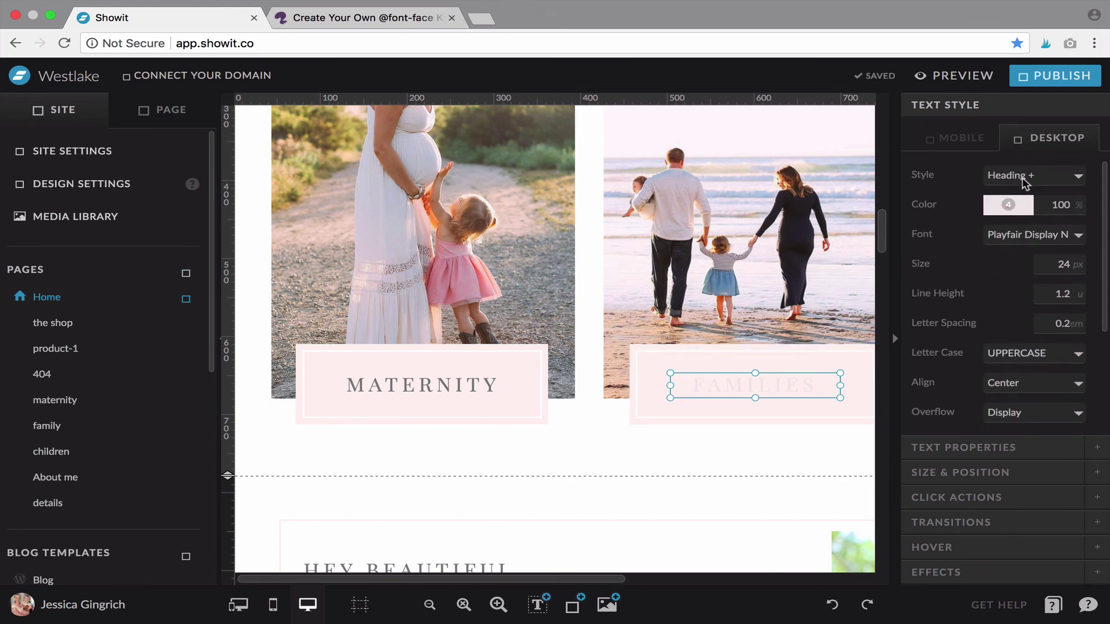